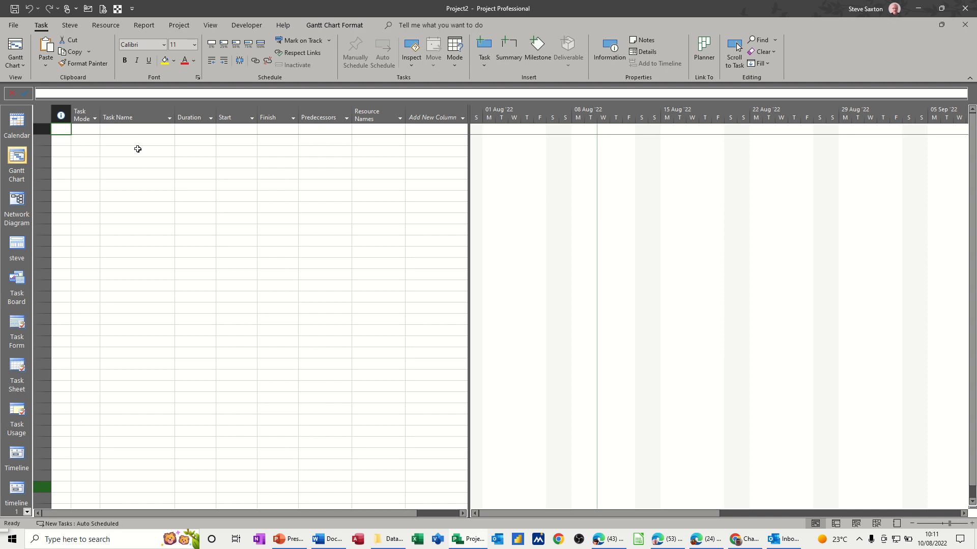
Enter Project A as the first task name in the empty project
click(131, 132)
text(P)
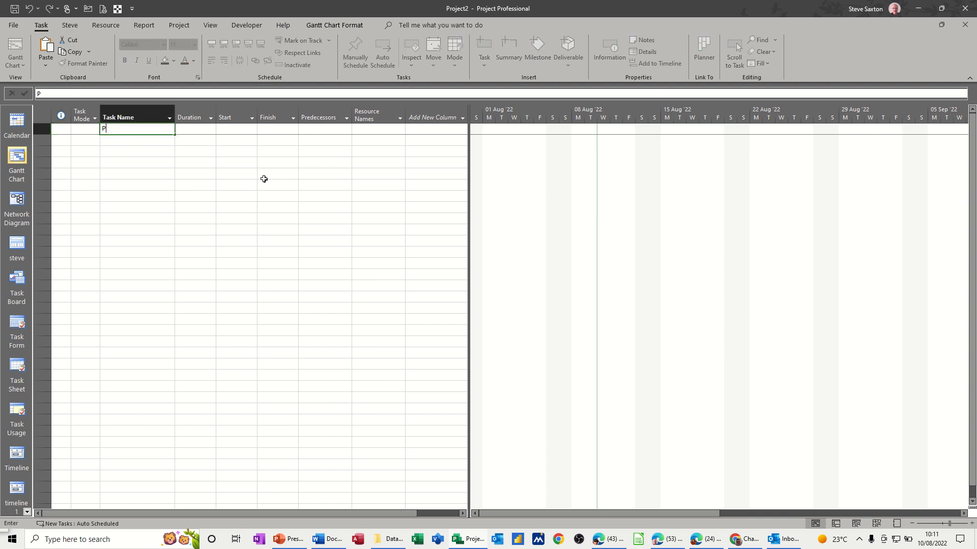
text(roject A)
key(Return)
Add five more tasks below Project A, named Task A, Task B, Task C, Task D and Task E
text(Tas)
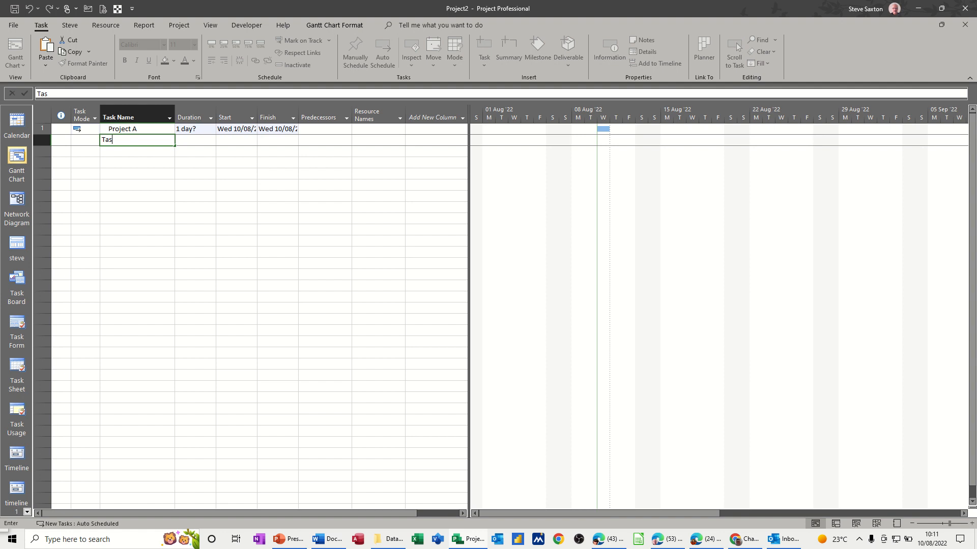
text(k A)
key(Return)
text(Task )
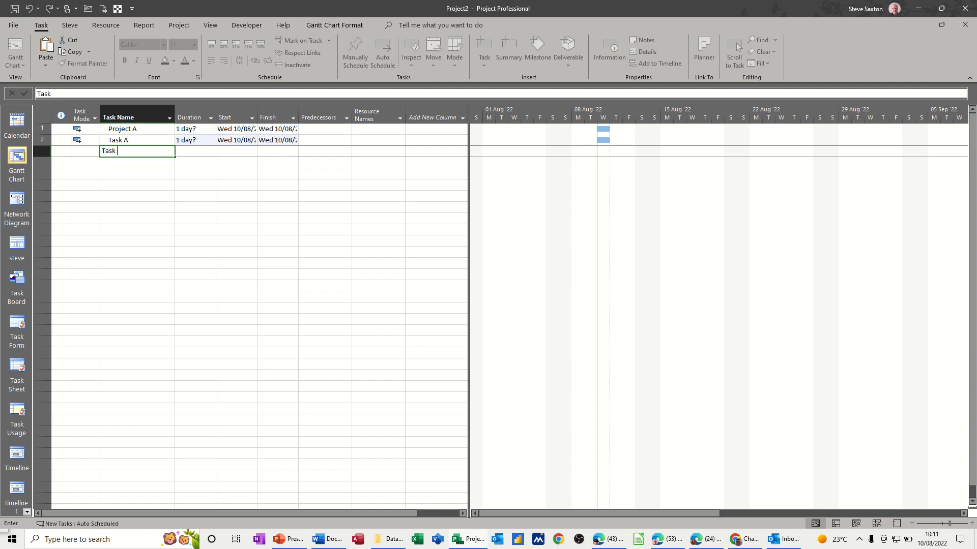
text(B)
key(Return)
text(Task)
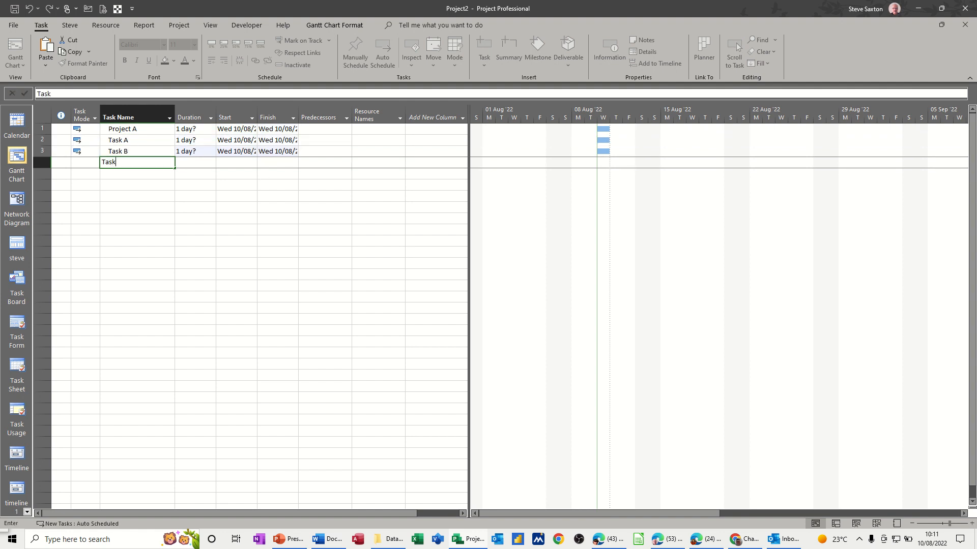
text( c)
key(Return)
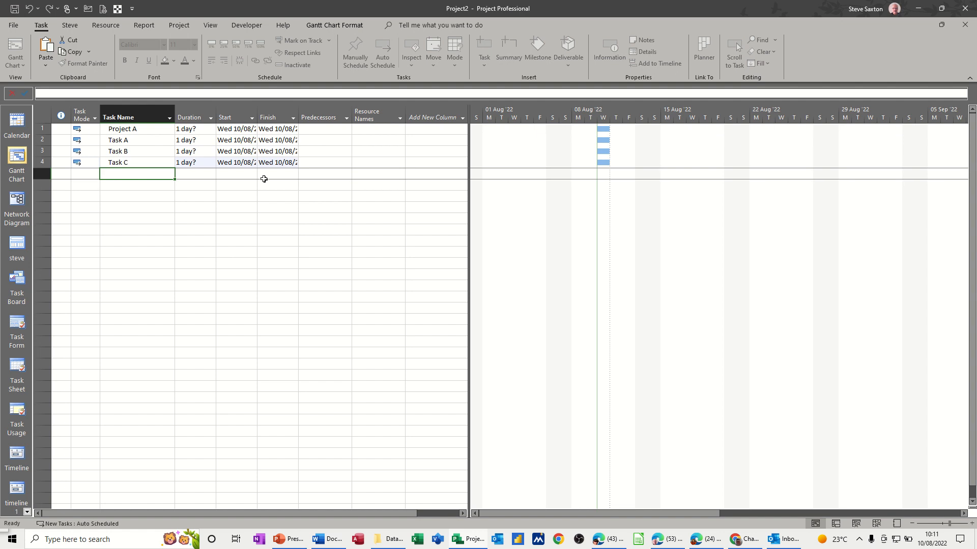
text(Task D)
key(Return)
text(Ta)
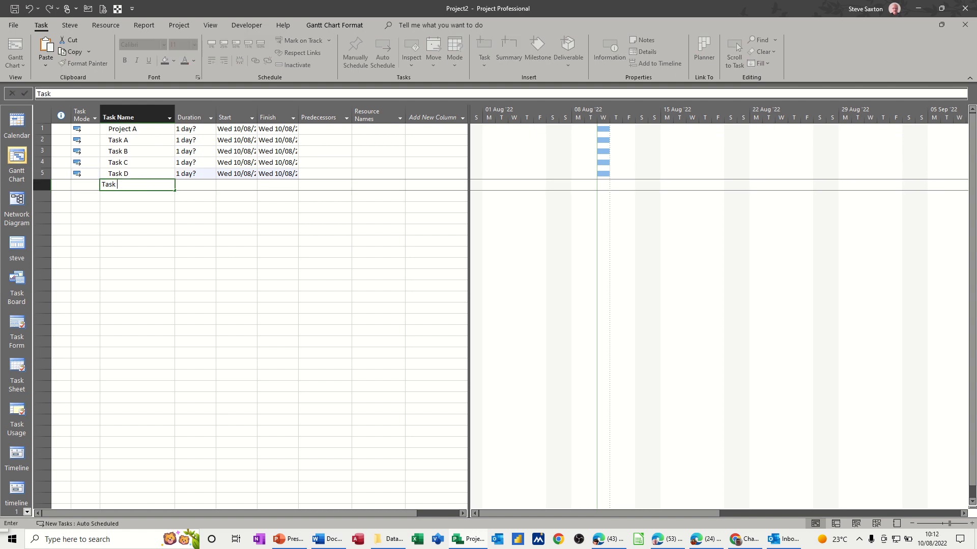
key(Return)
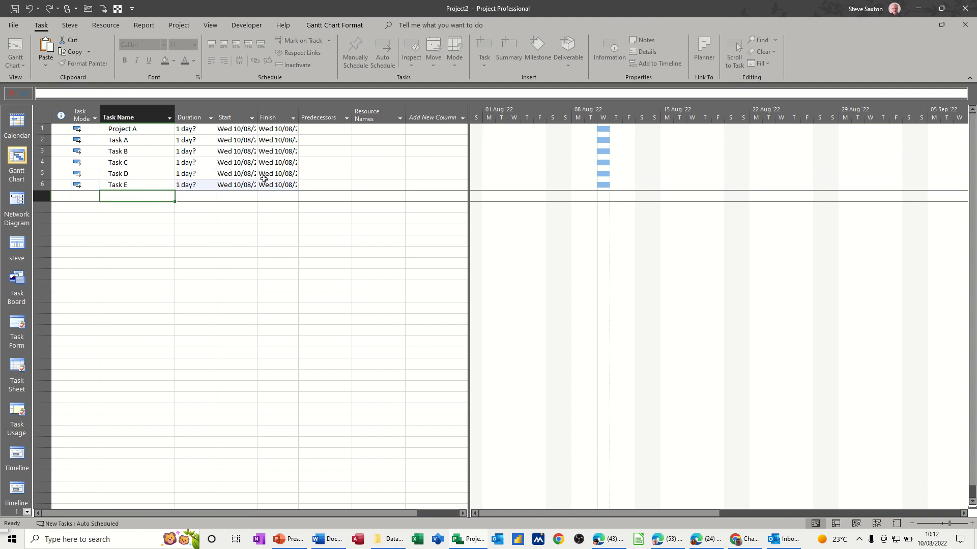
Indent Task A through Task E to make them subtasks of Project A
drag(41, 139, 42, 184)
click(224, 60)
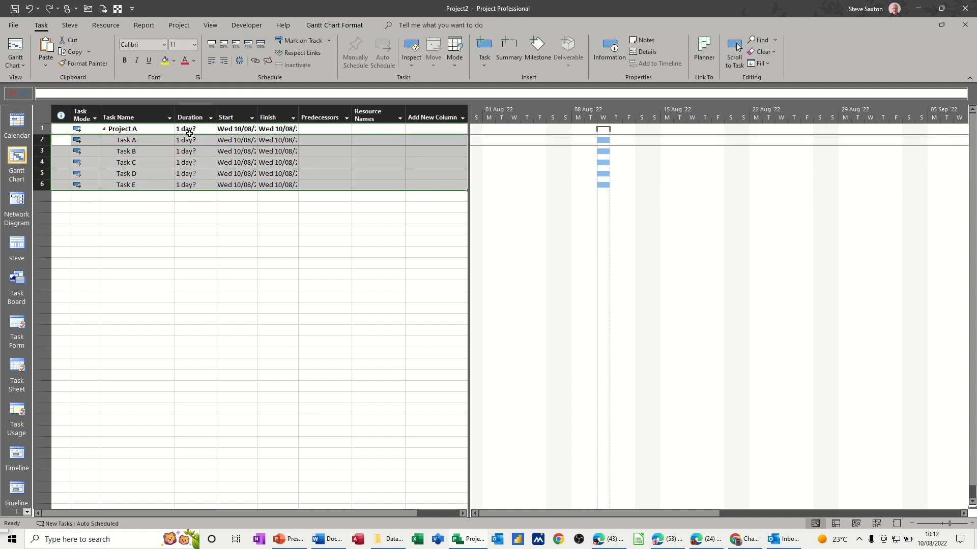
Set the durations to 2 days for Tasks A, C and E, and 3 days for Tasks B and D
click(507, 321)
text(2)
key(Return)
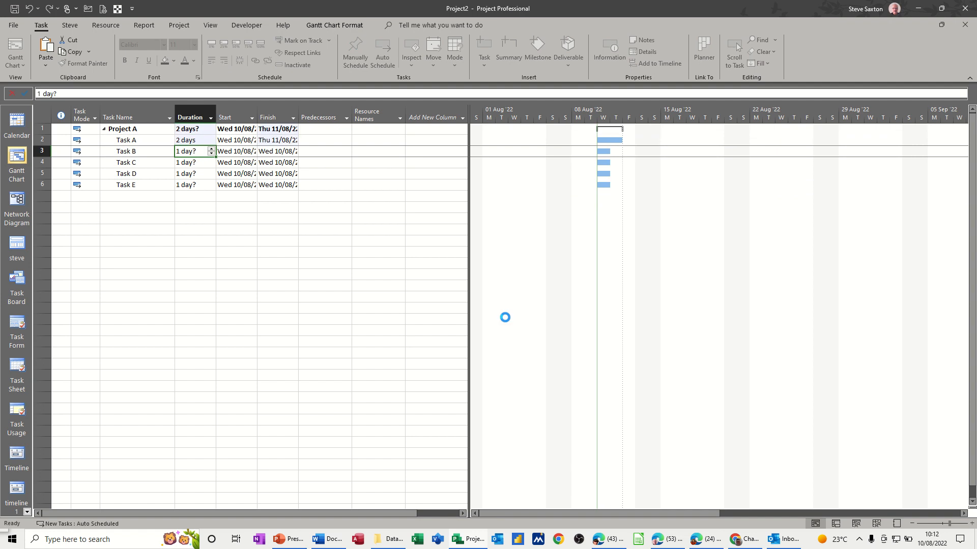
text(3)
key(Return)
text(2)
key(Return)
text(3)
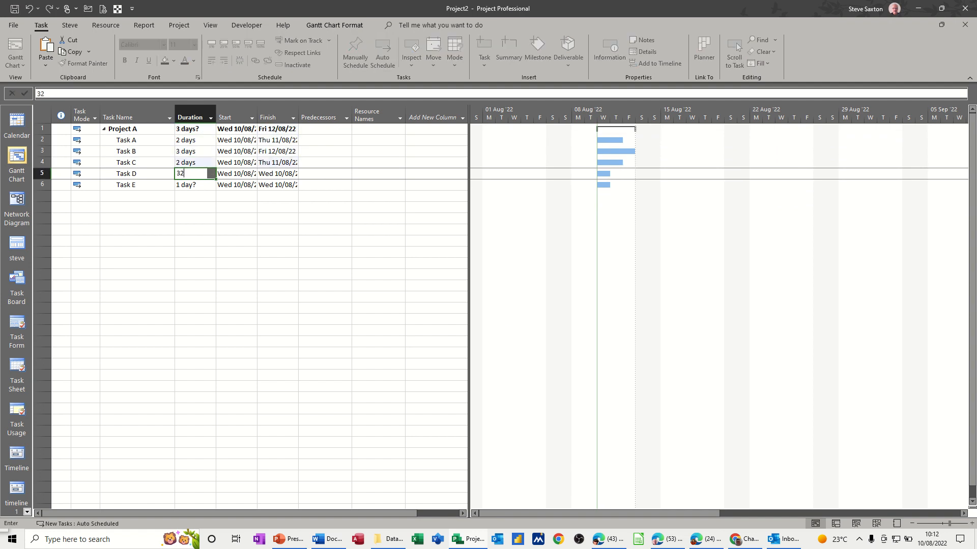
text(2)
key(BackSpace)
key(Return)
text(2)
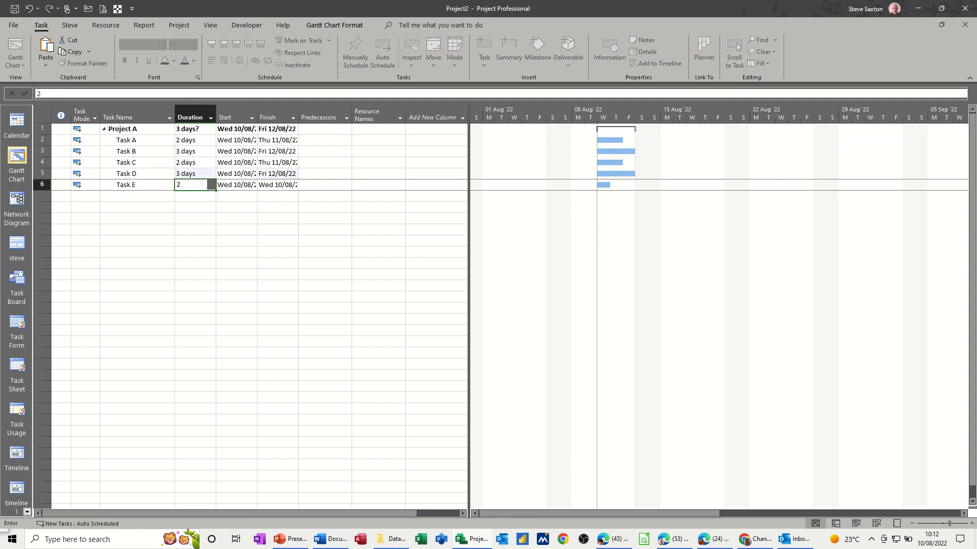
click(185, 239)
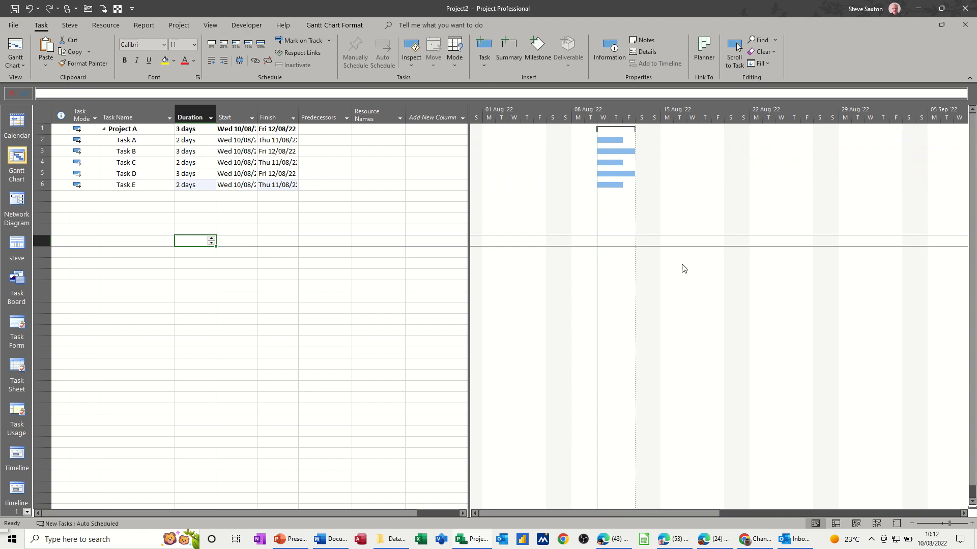
Change the Task bar style so the Name field is shown to the right of the Gantt bars
double_click(688, 168)
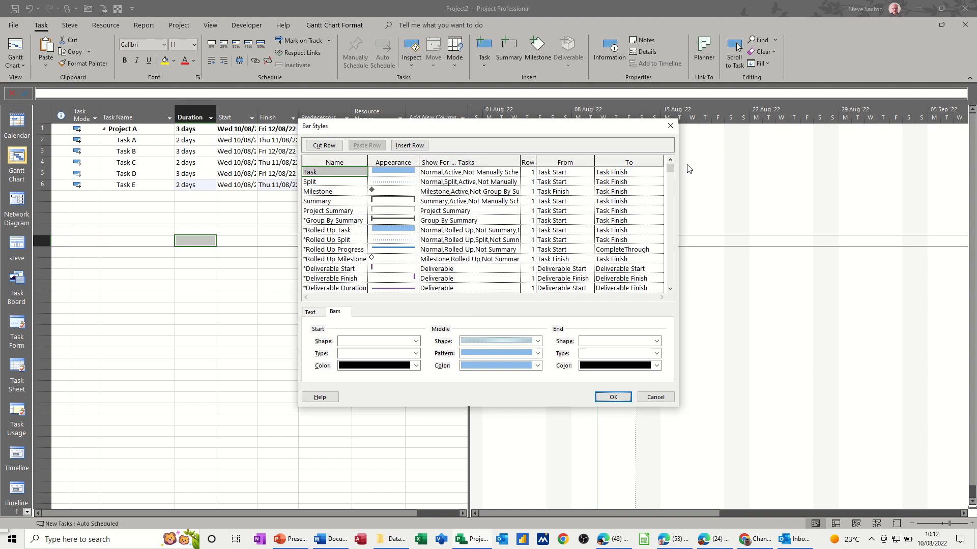
click(311, 314)
click(427, 345)
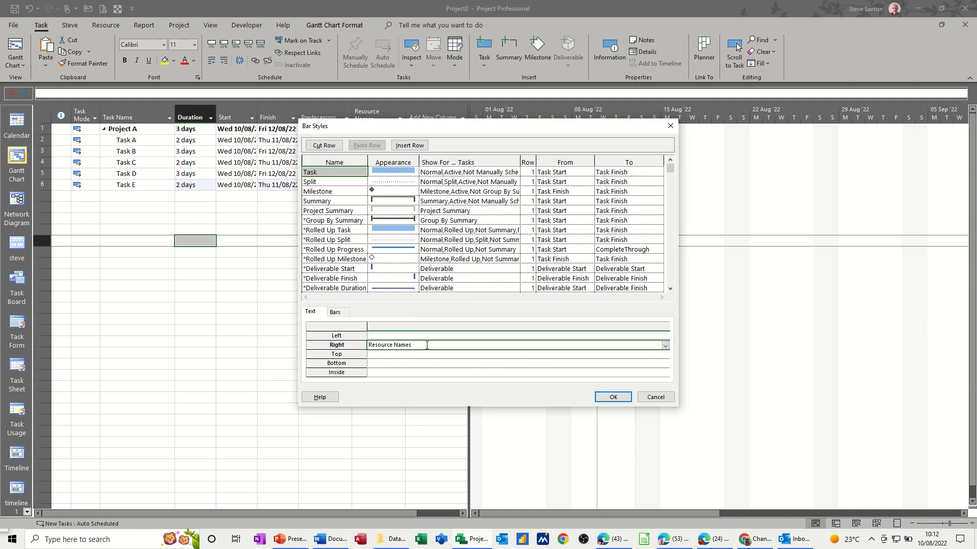
text(Name)
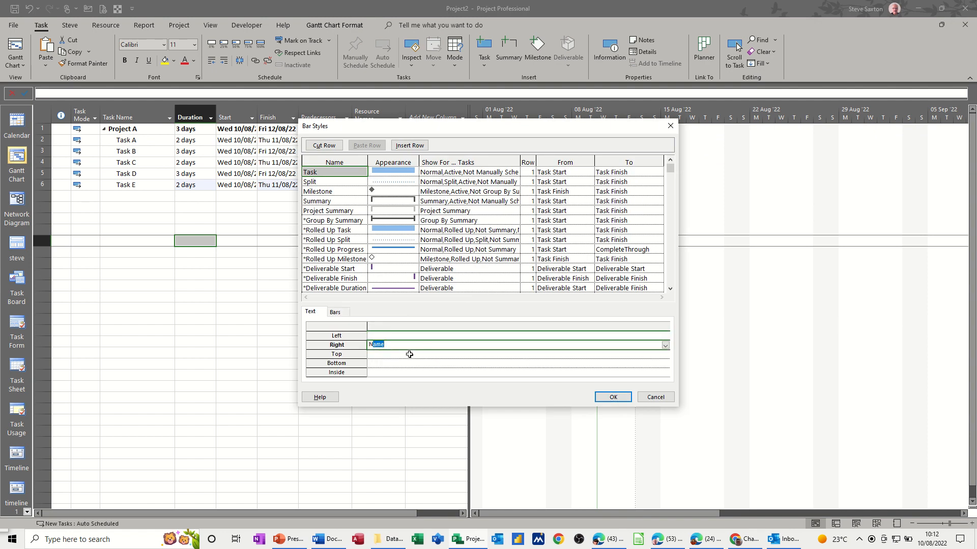
click(614, 397)
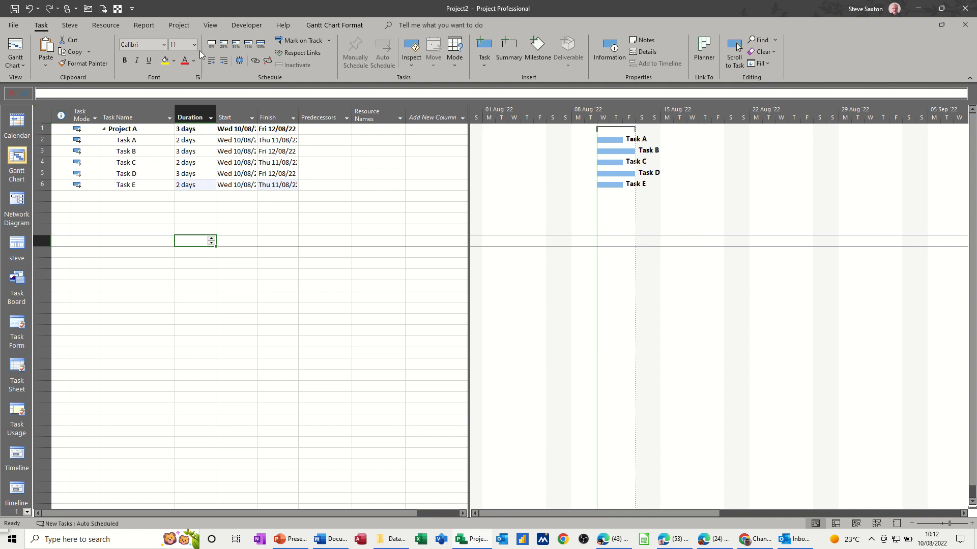
Set the Baseline for the entire project
click(180, 26)
click(346, 69)
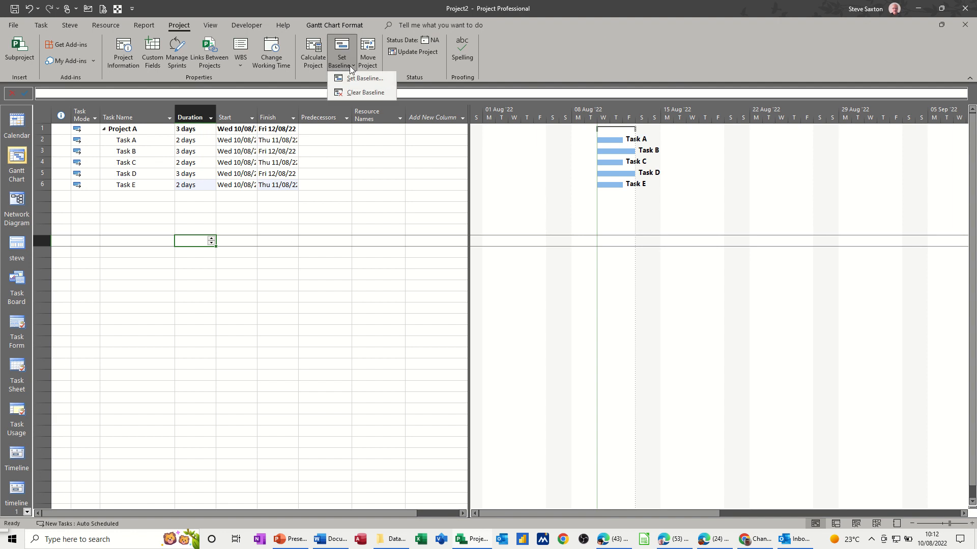
click(351, 78)
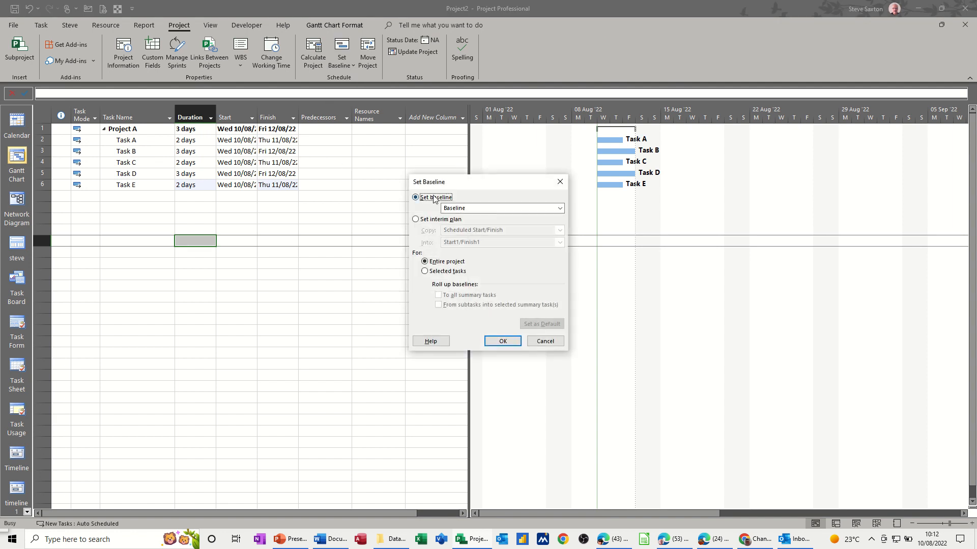
click(503, 341)
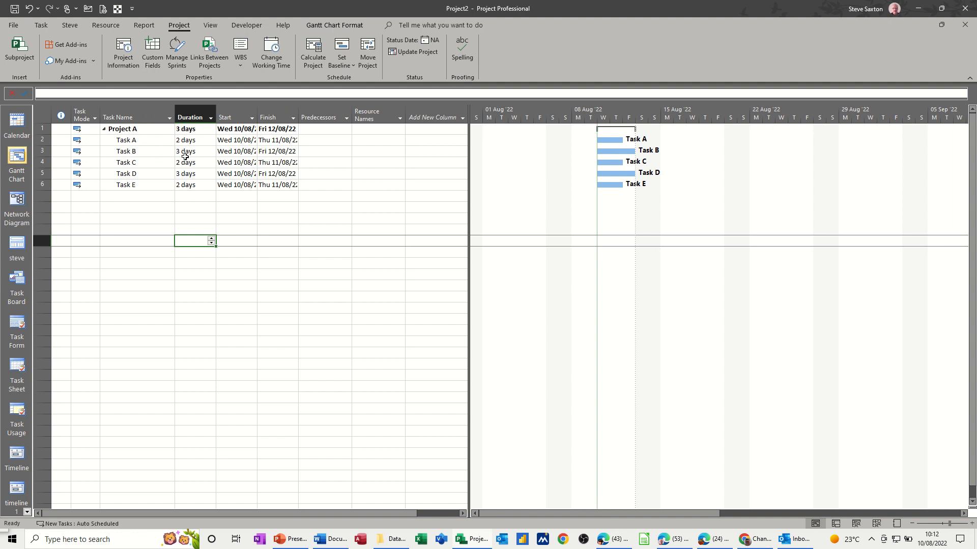
Switch the project to the Tracking Gantt view
click(27, 512)
click(26, 512)
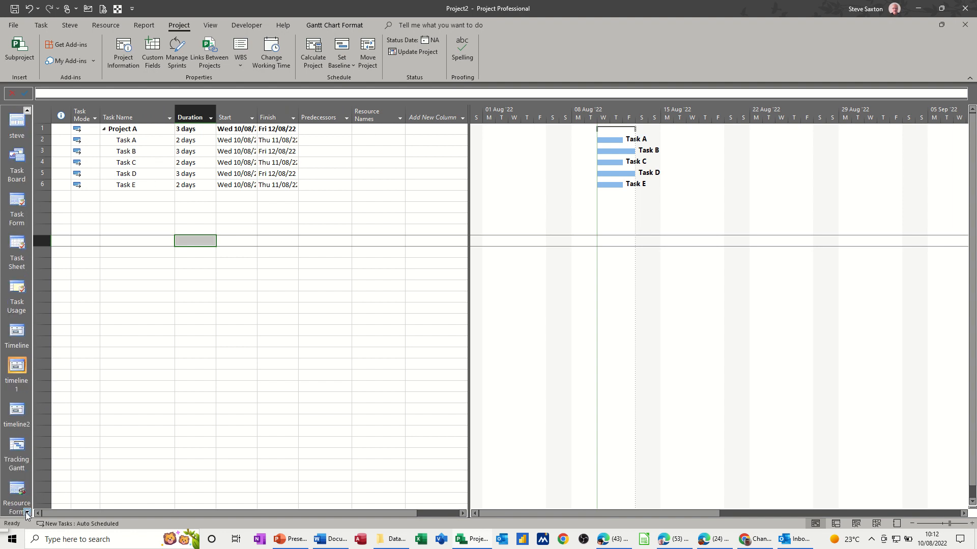
click(18, 450)
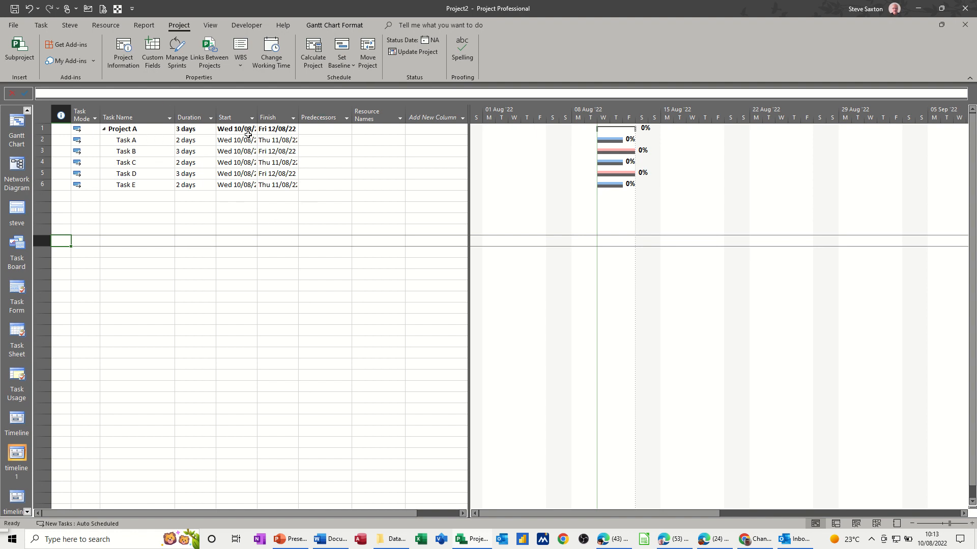
Apply the built-in Tracking table to the Tracking Gantt view
click(209, 162)
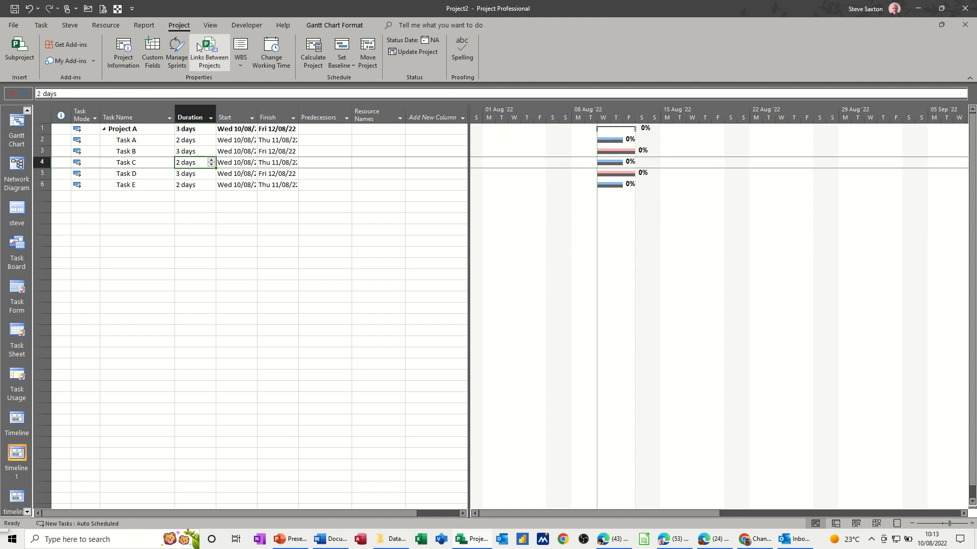
click(210, 25)
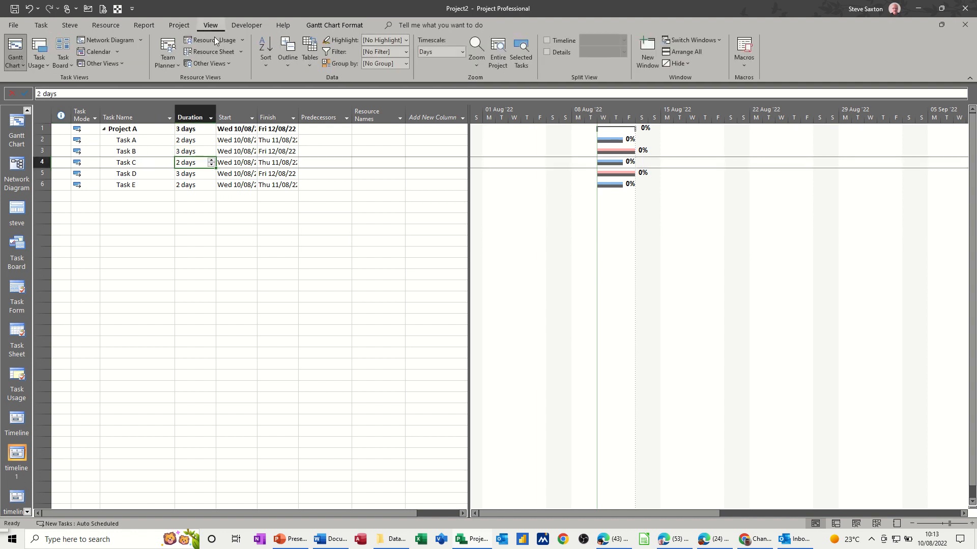
click(311, 64)
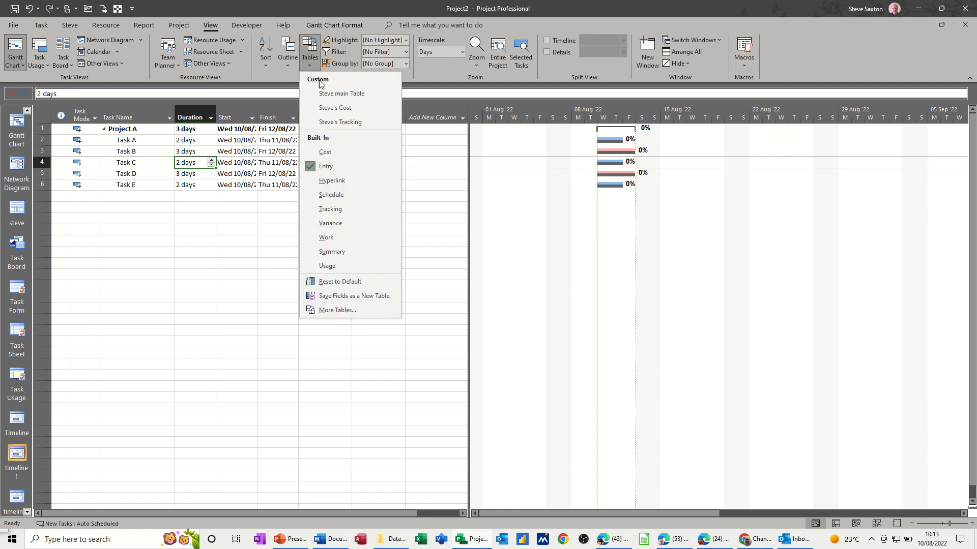
click(325, 210)
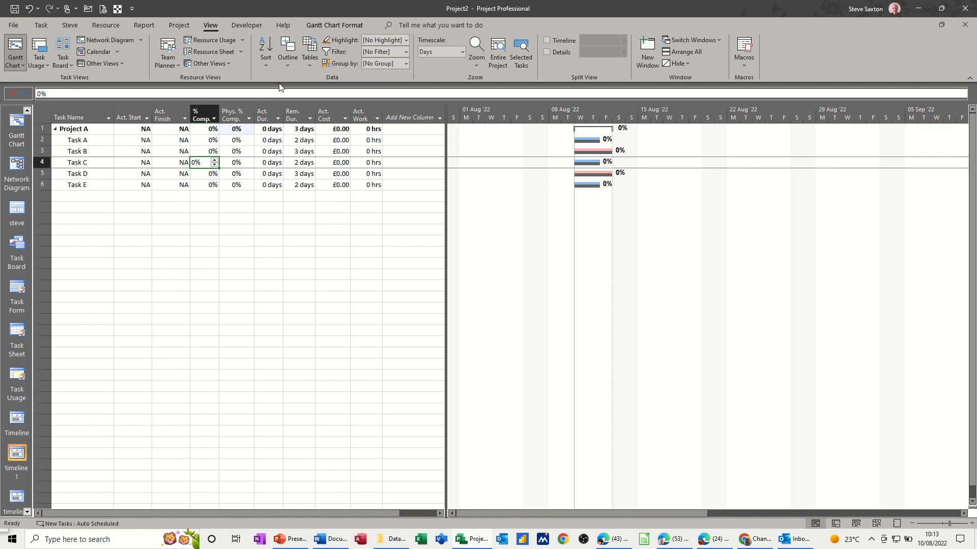
Apply the custom tracking table with the baseline columns and widen the table area to show the Act. Work column
click(309, 65)
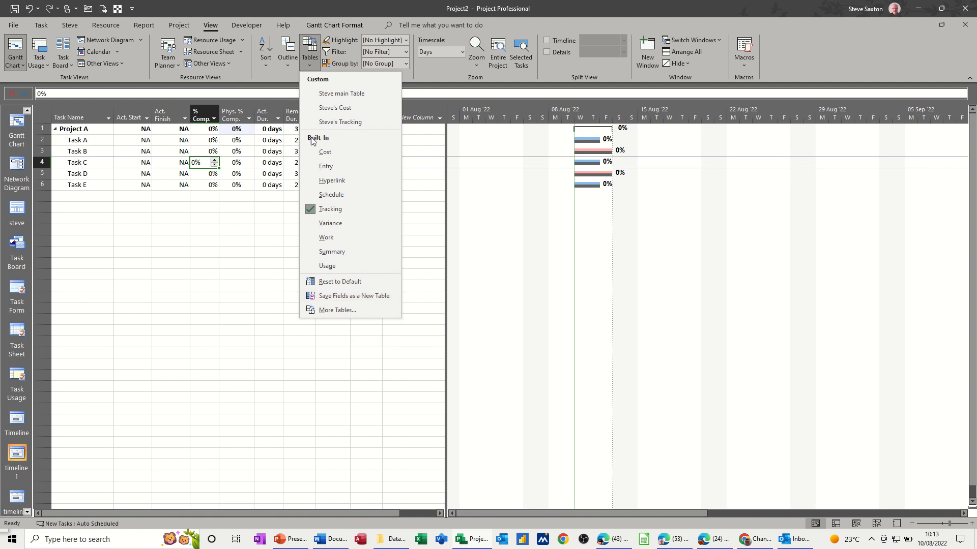
click(329, 123)
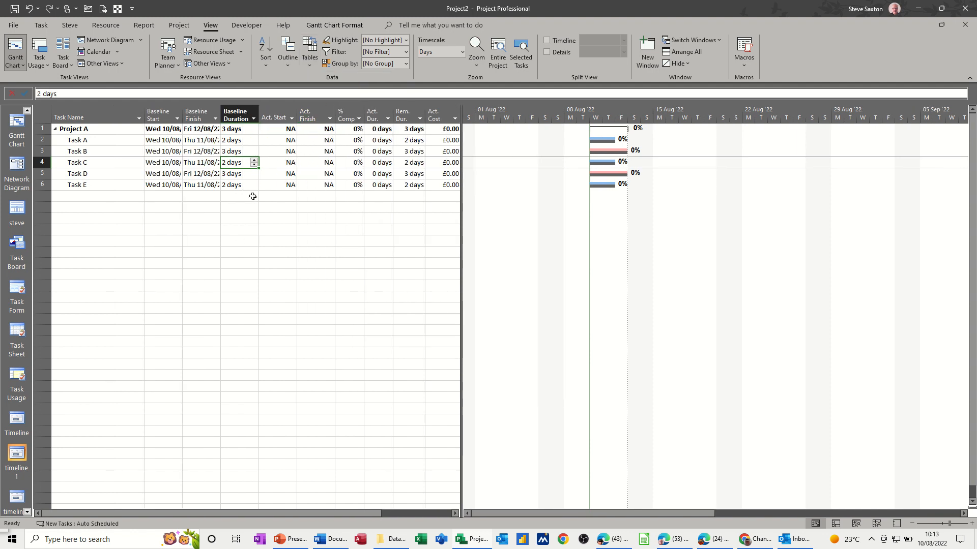
drag(463, 257, 495, 254)
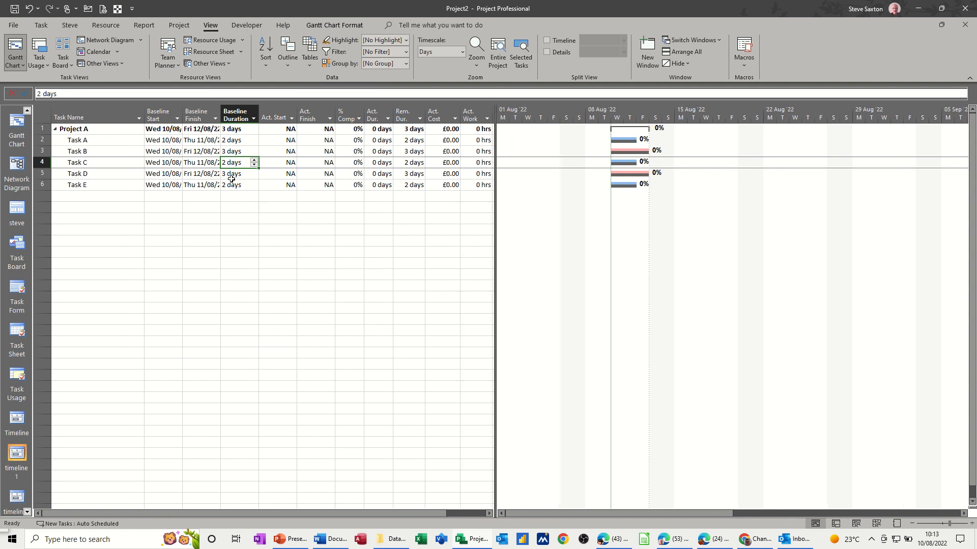
Fit the Task Name, Baseline Start and Baseline Finish columns to their contents and narrow the table area to just past Act. Work
click(41, 114)
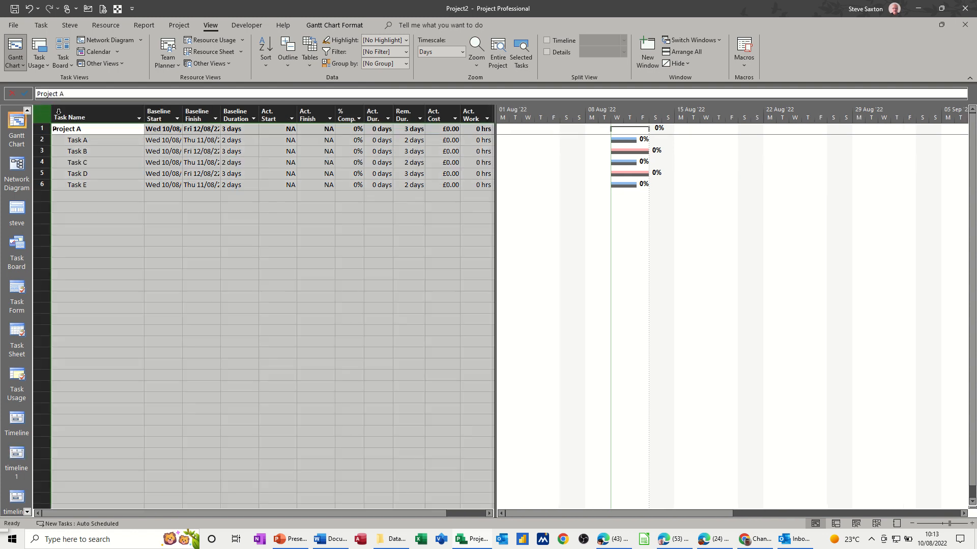
double_click(145, 113)
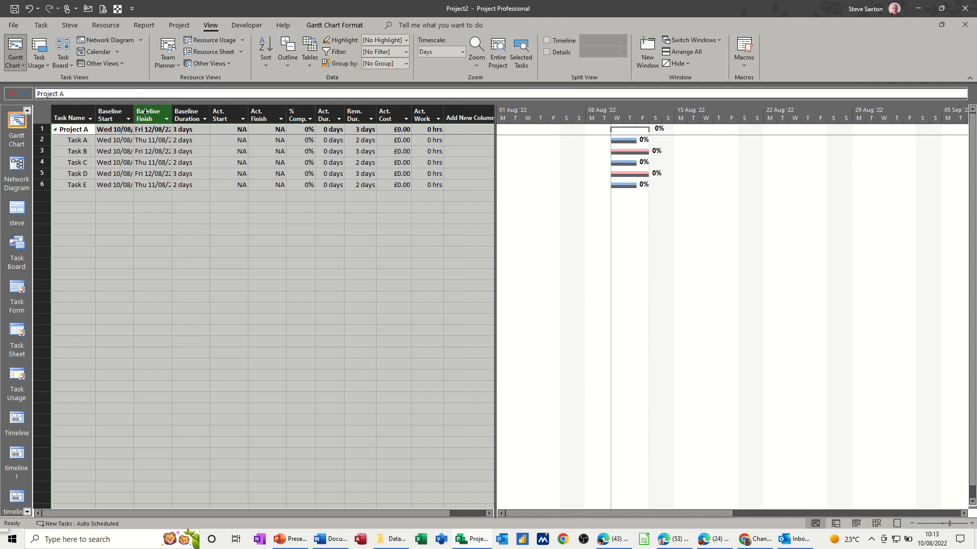
drag(171, 115, 170, 115)
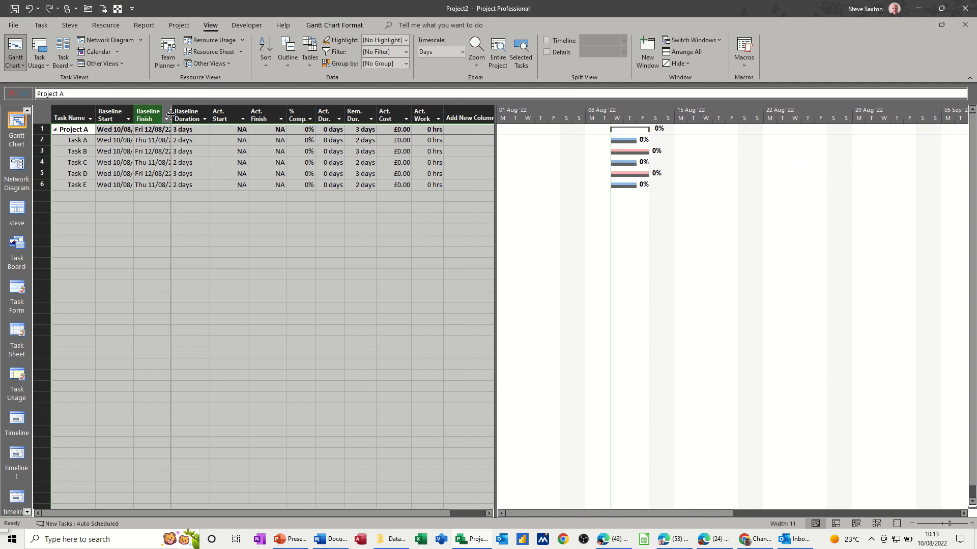
double_click(171, 115)
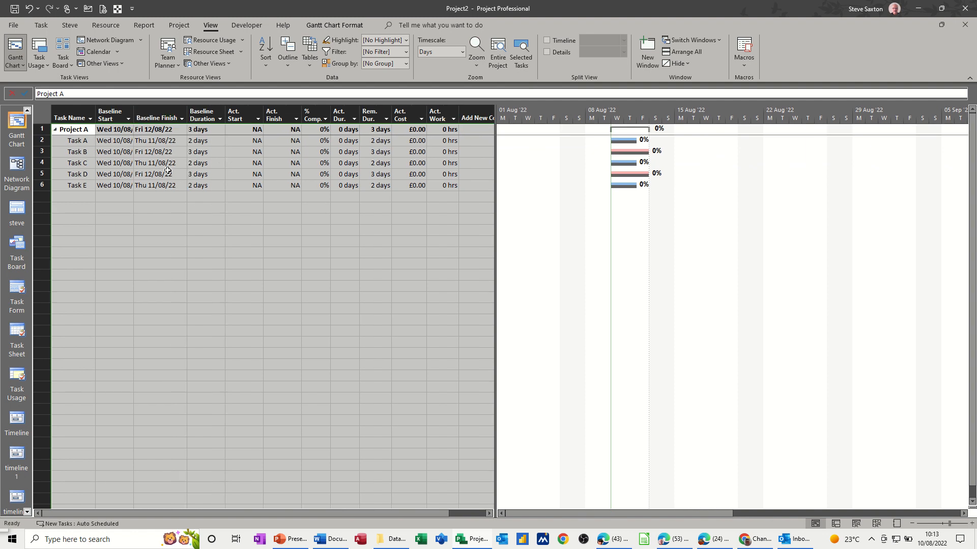
double_click(135, 116)
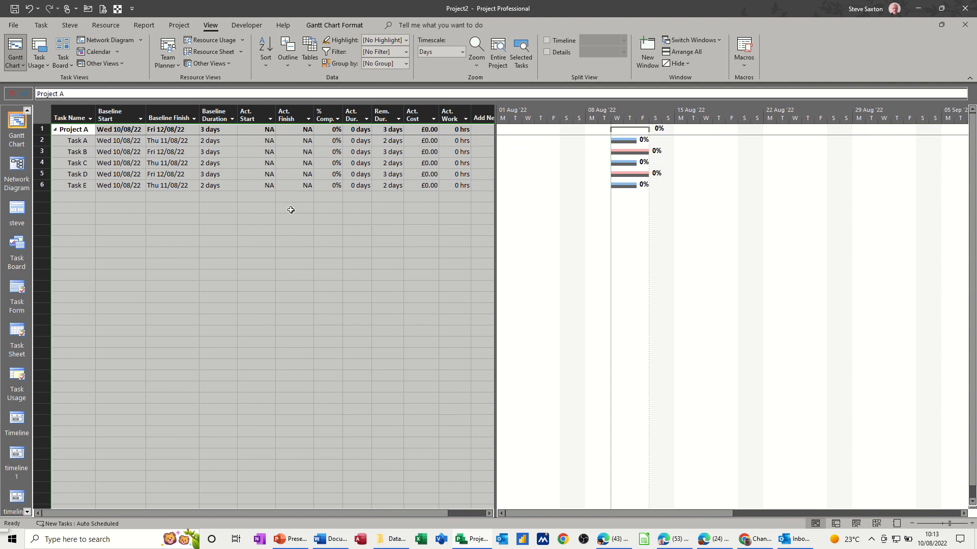
click(387, 242)
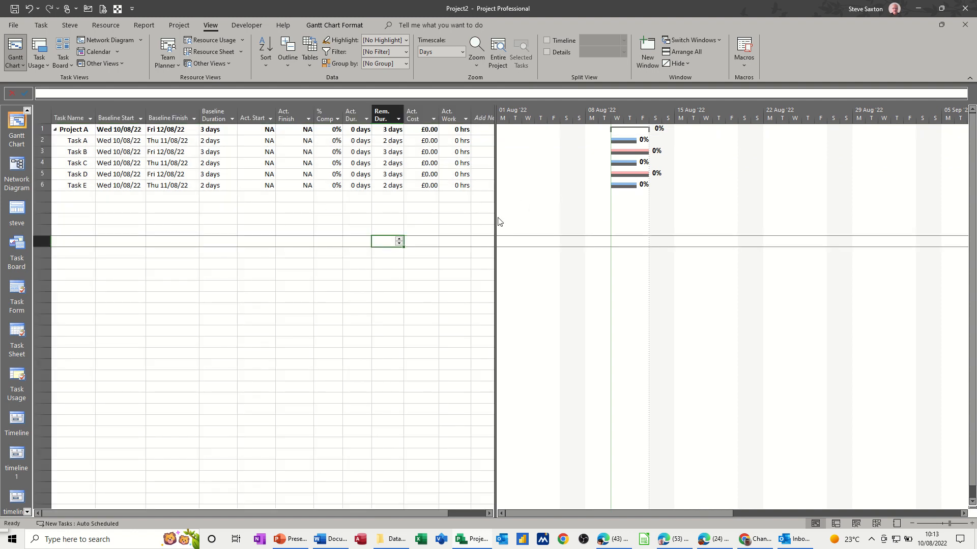
drag(496, 220, 484, 222)
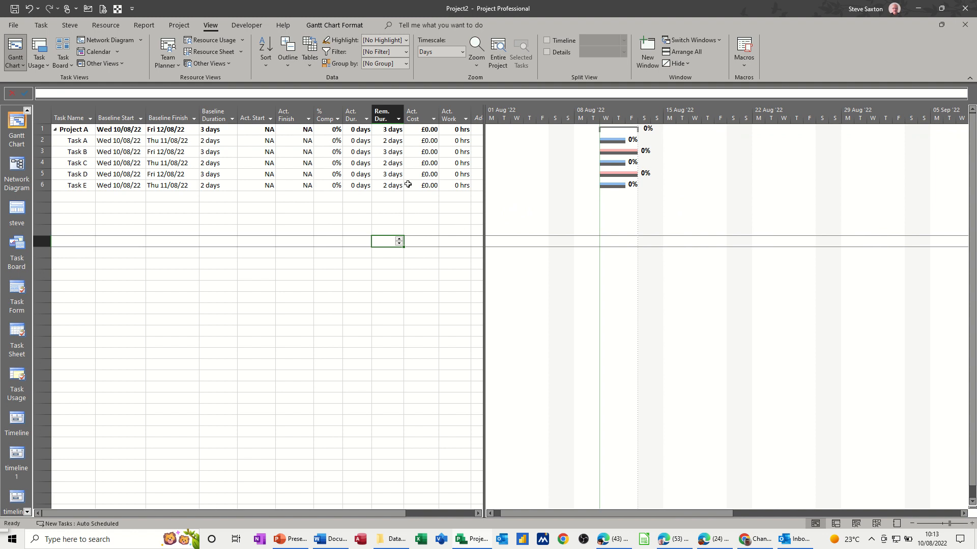
Check the project's start, current and status dates in the Project Information dialog and close it without changes
click(176, 26)
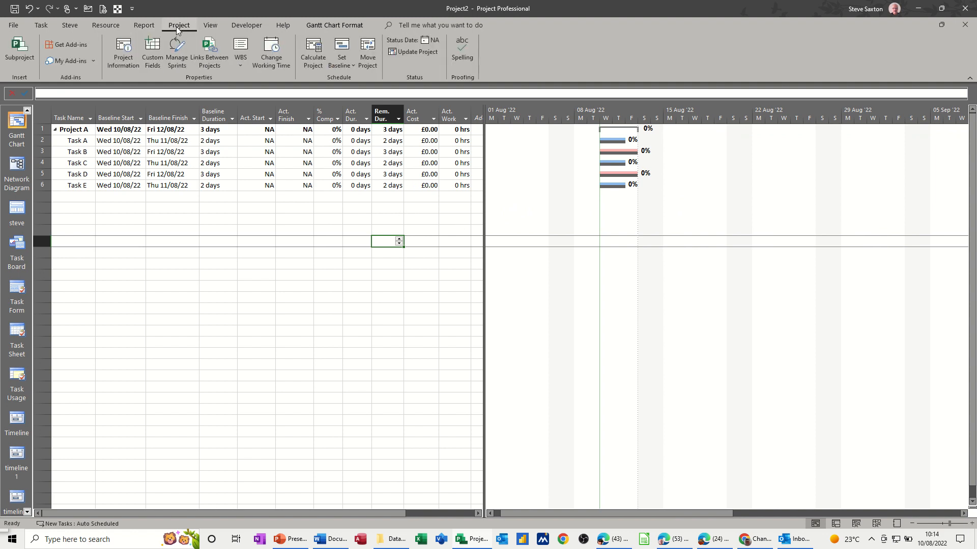
click(127, 47)
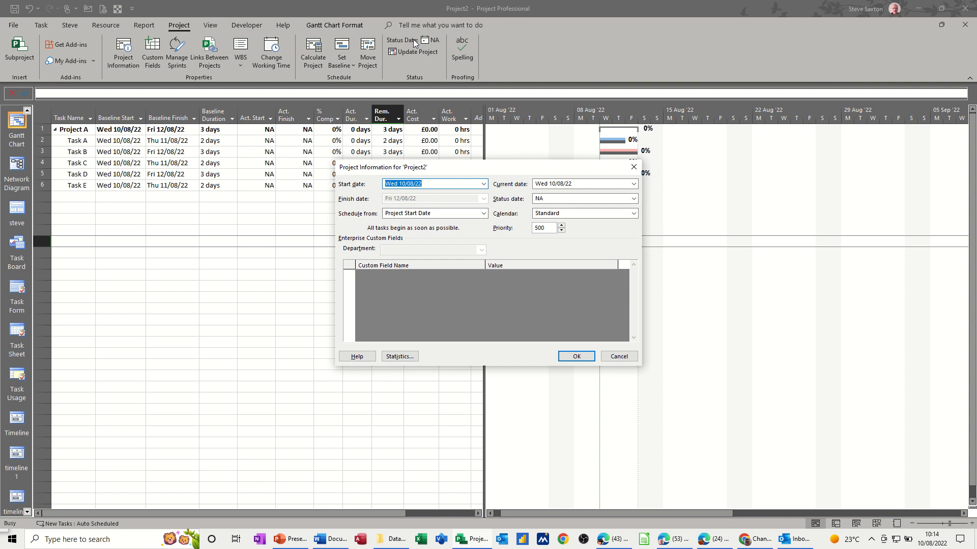
click(618, 356)
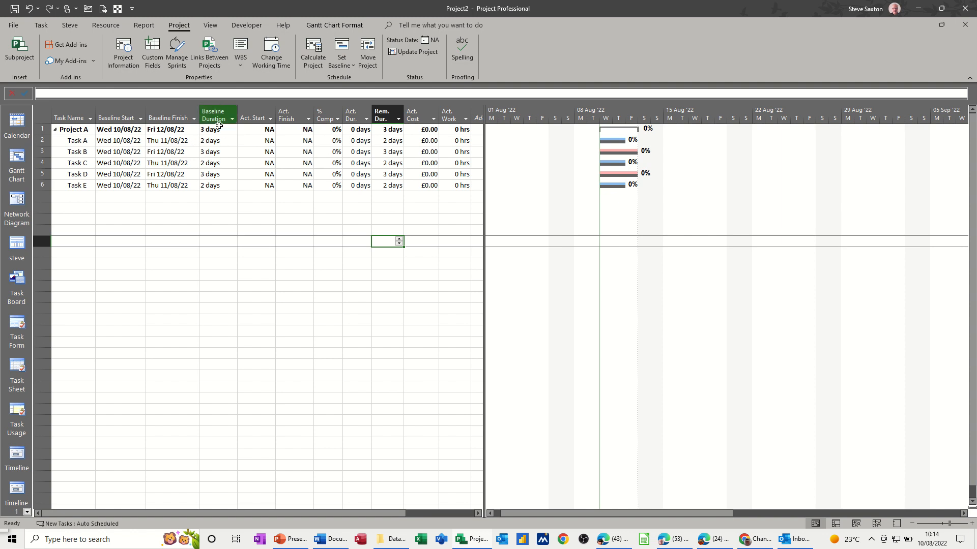
Set Task A's actual duration to 3 days in the tracking table
click(350, 141)
text(3)
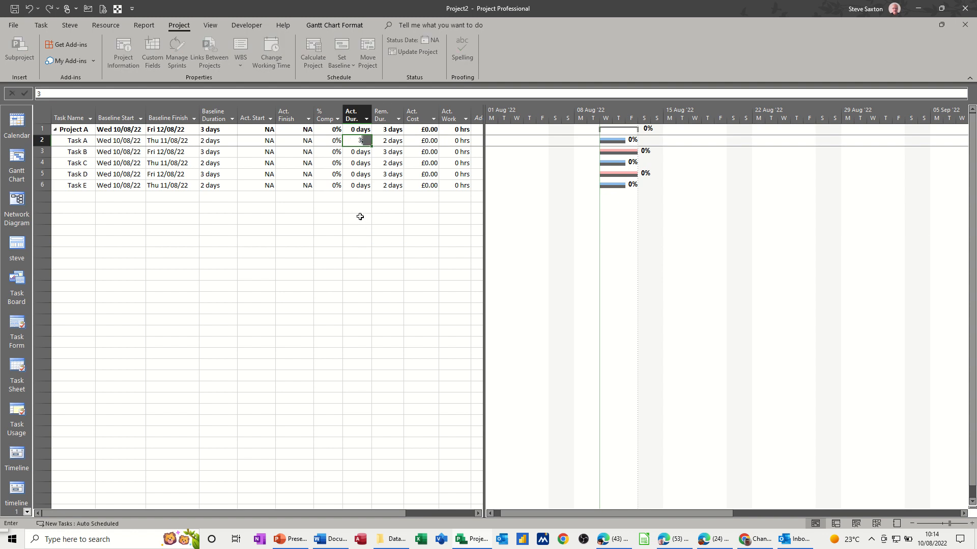
click(361, 217)
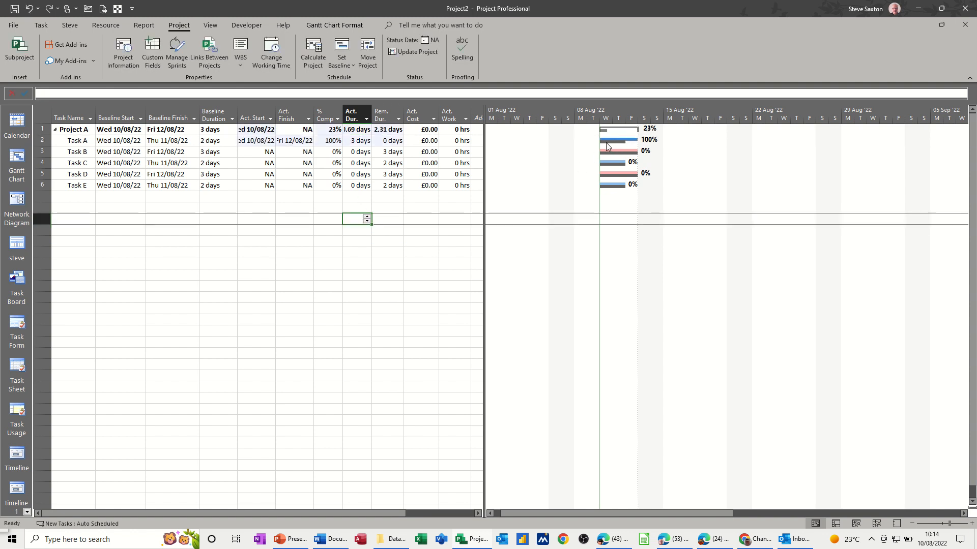
Set Task B's actual duration to 2 days and its remaining duration to 0 days
mouse_move(629, 142)
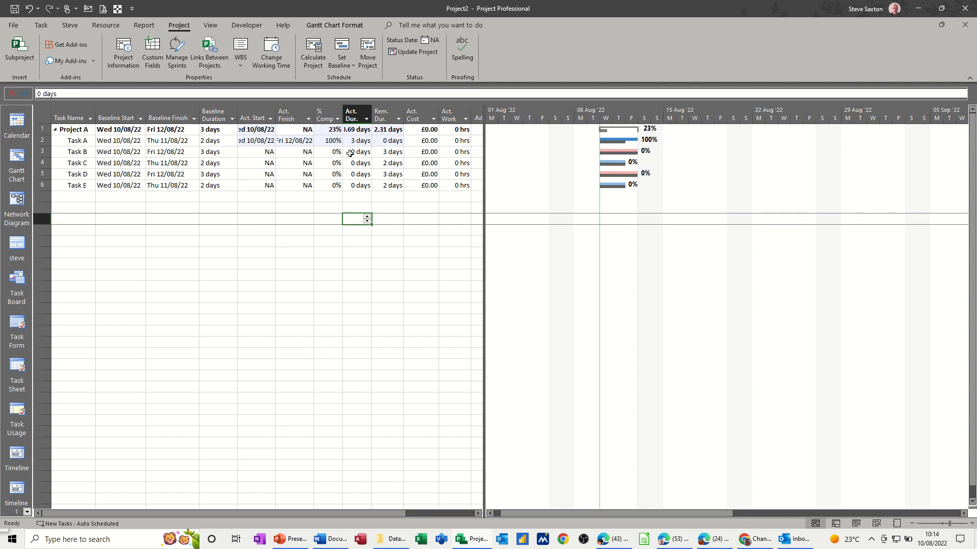
text(2)
key(Return)
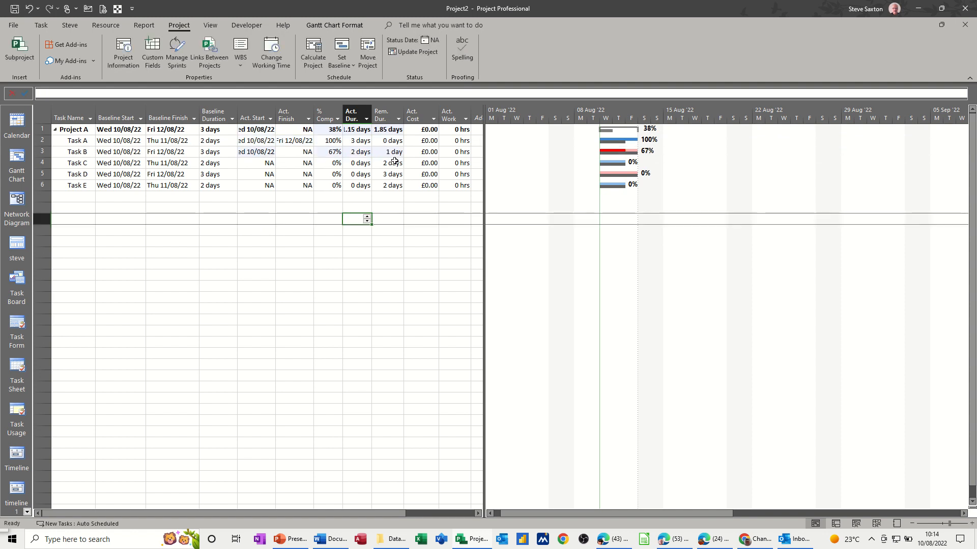
click(385, 152)
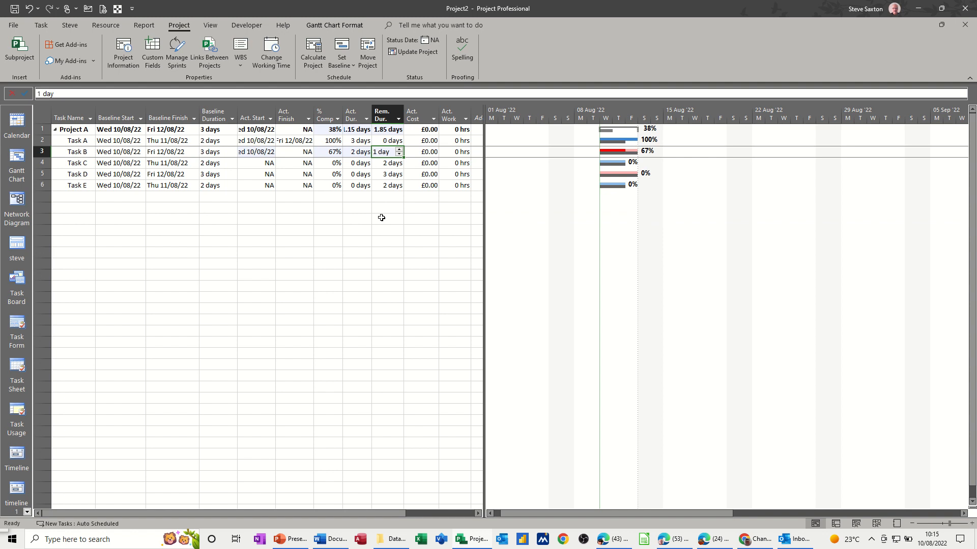
text(2)
key(Return)
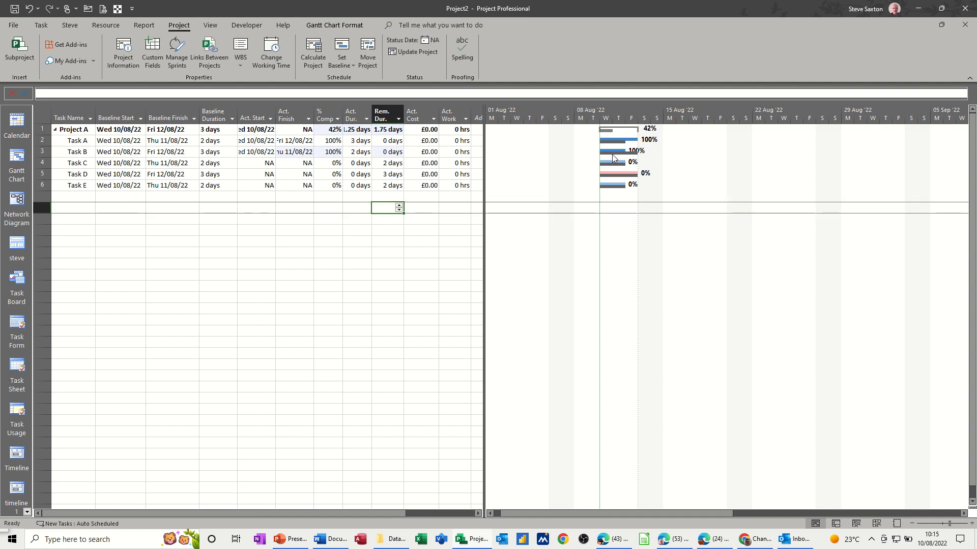
Set the actual duration of Task C and Task D to 1 day each
mouse_move(614, 153)
click(361, 164)
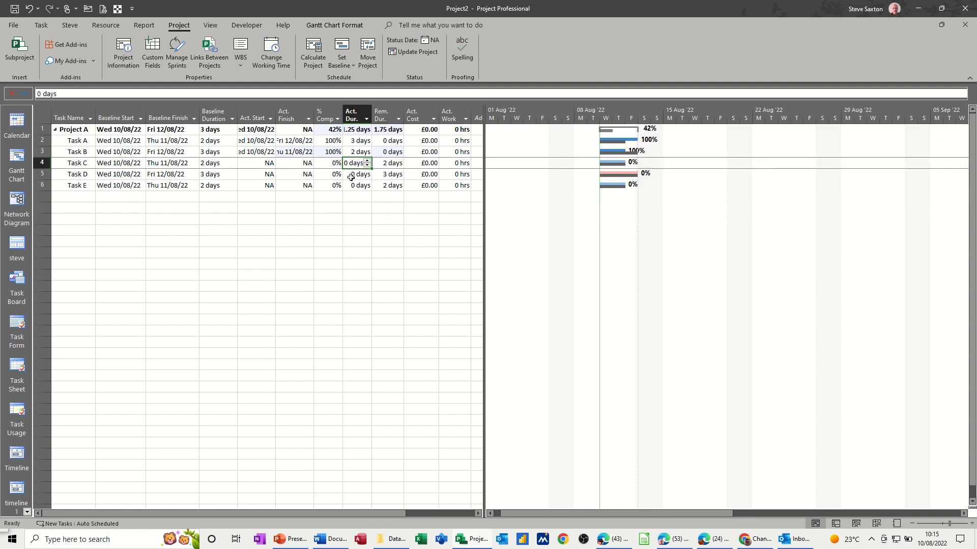
text(1)
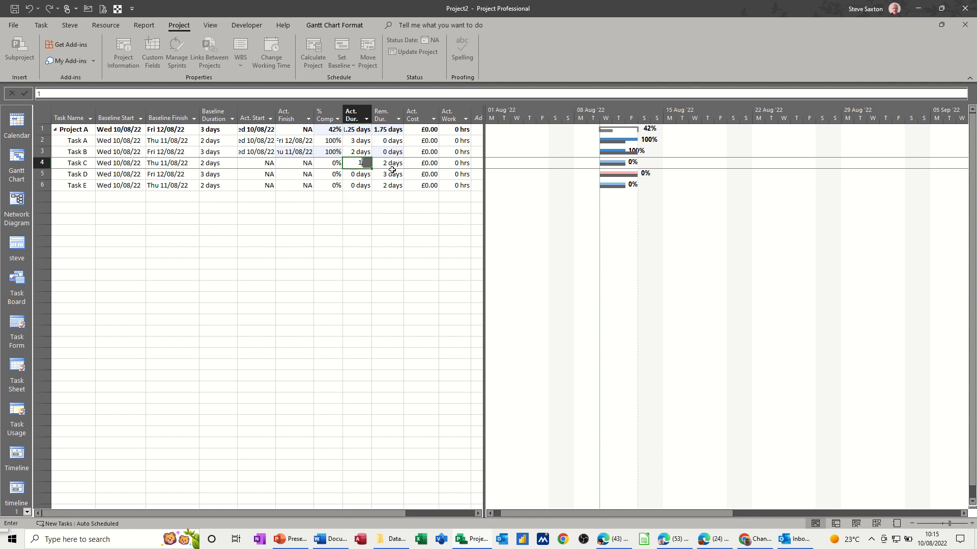
click(379, 195)
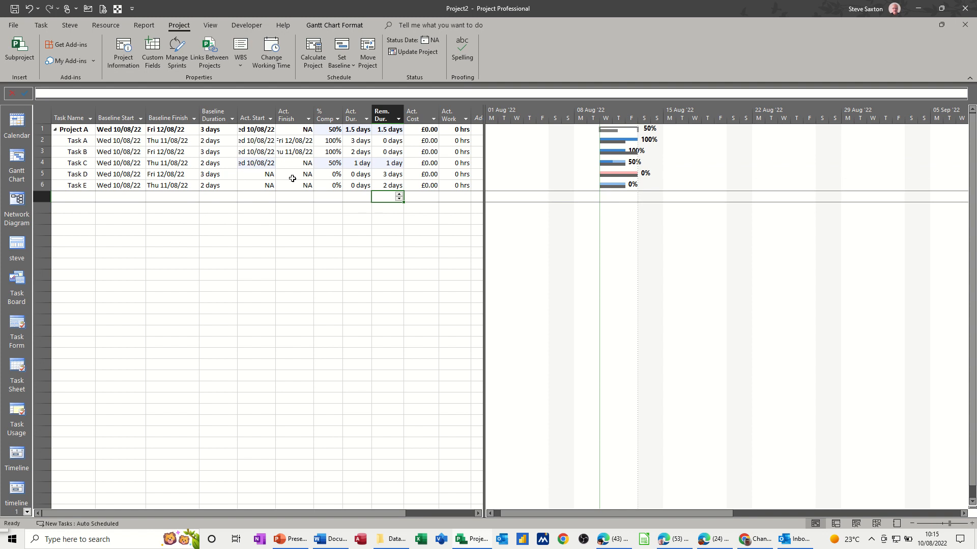
click(356, 175)
text(1)
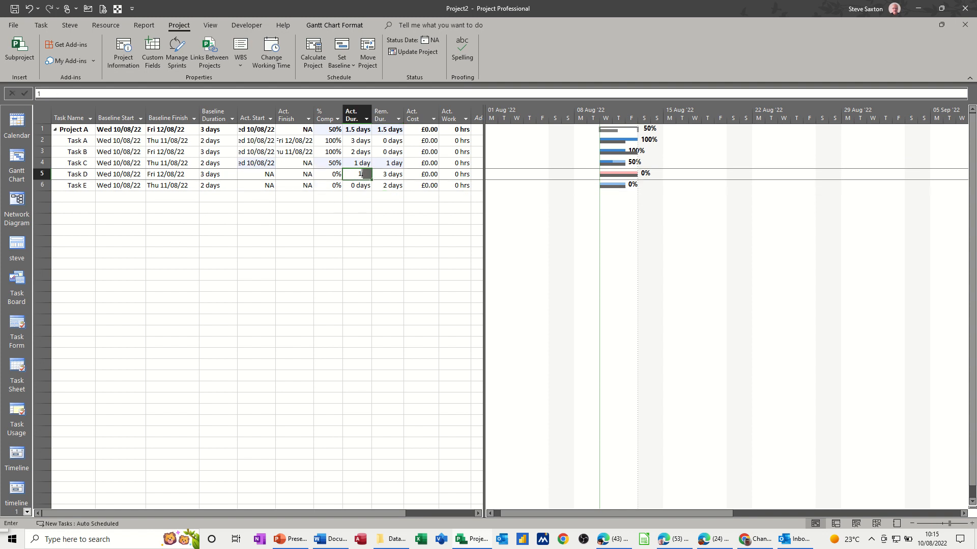
click(342, 198)
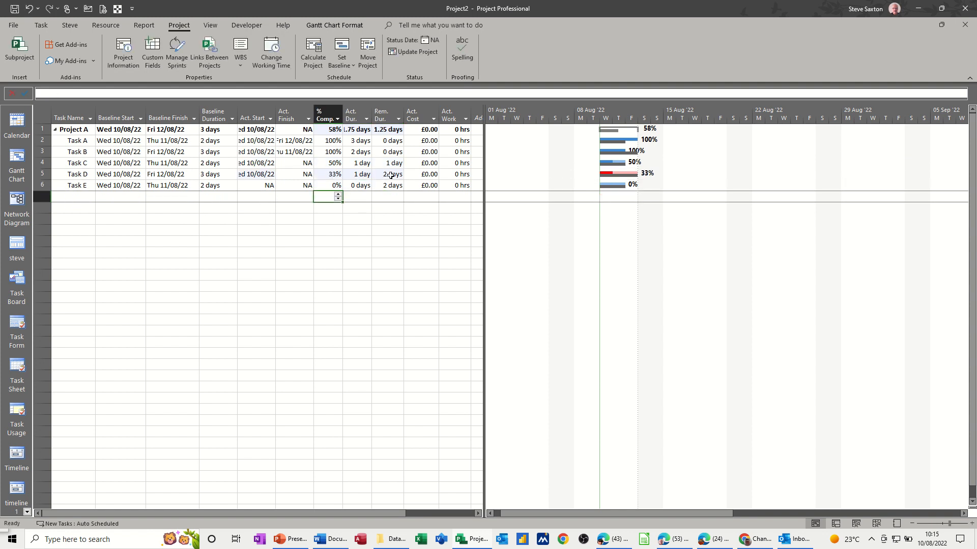
Set Task E's actual duration to 2 days and fit the Act. Start column to its contents
click(357, 186)
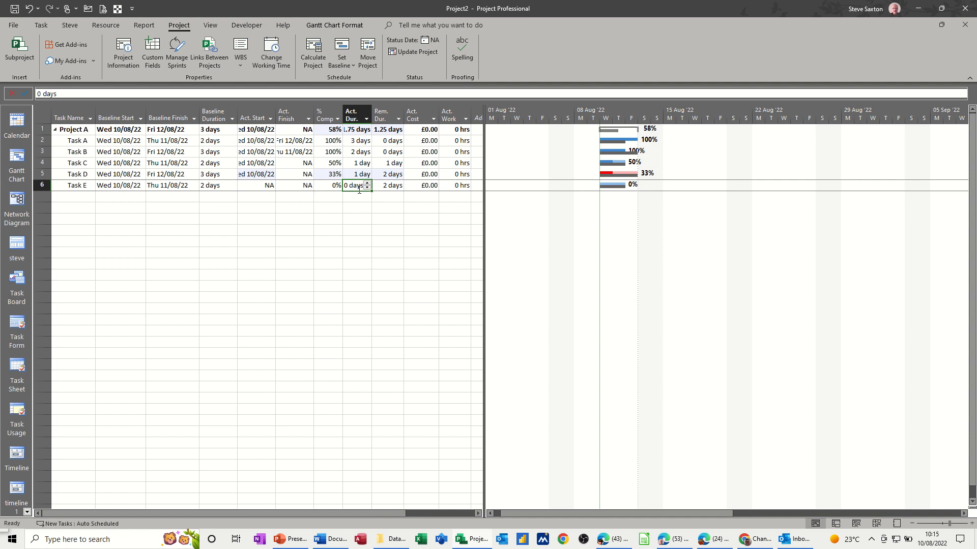
text(2)
key(Return)
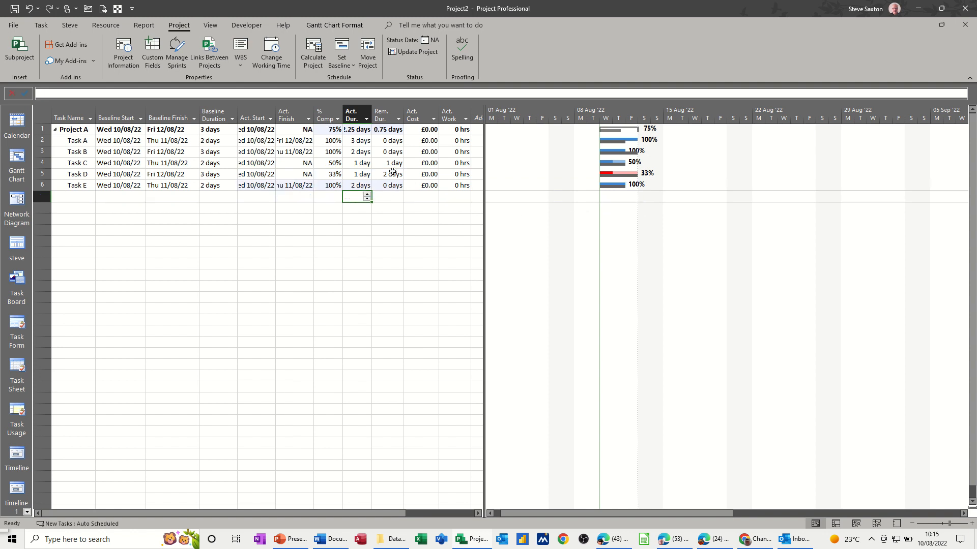
double_click(276, 117)
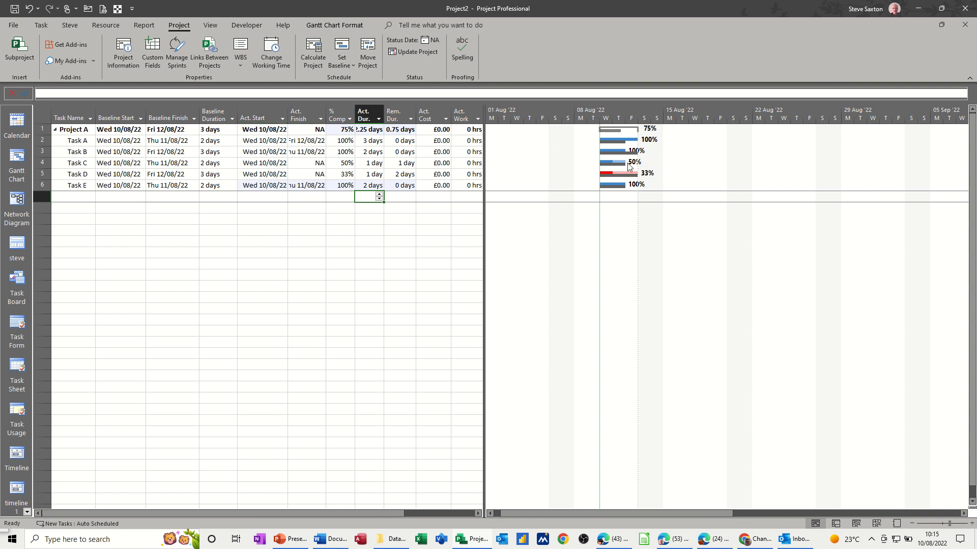
Set the project's status date to Mon 22/08/2022
mouse_move(615, 186)
click(434, 40)
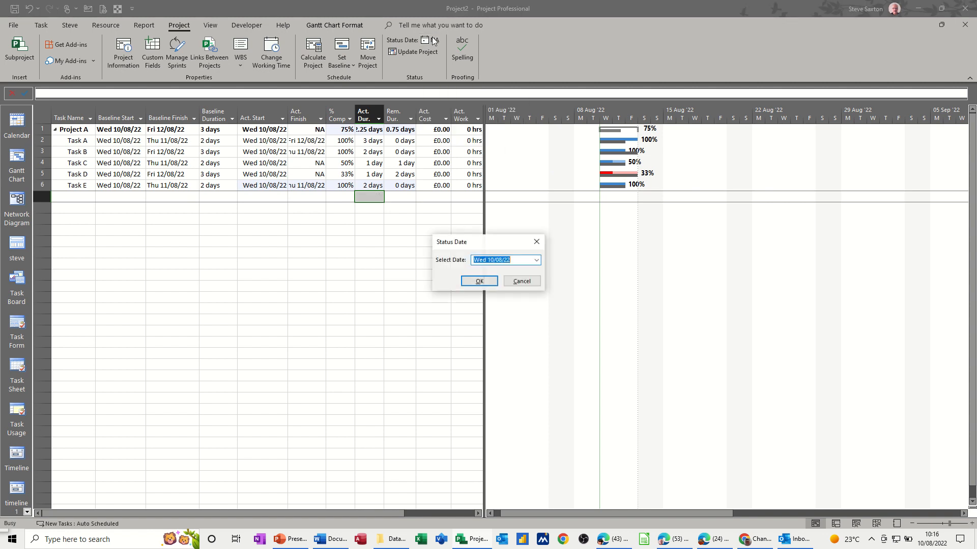
click(536, 260)
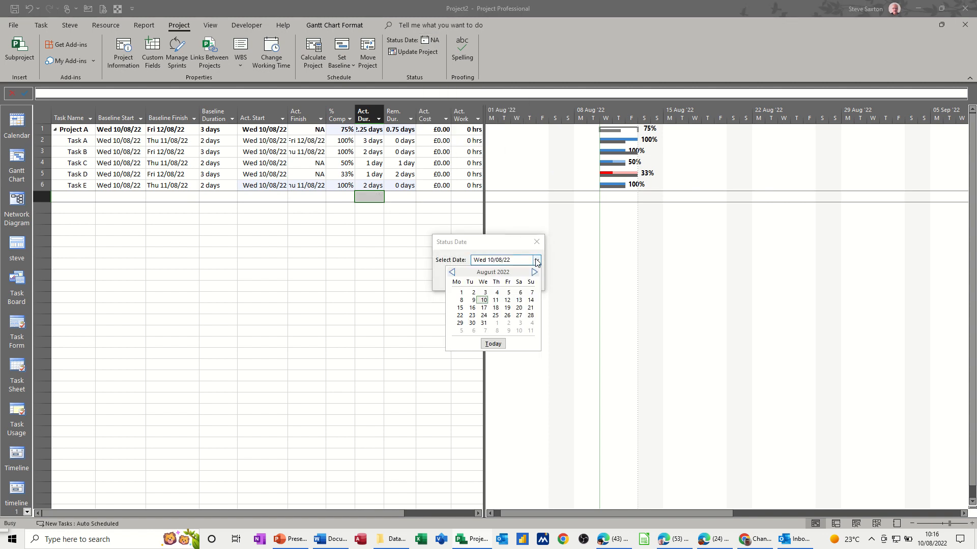
click(460, 316)
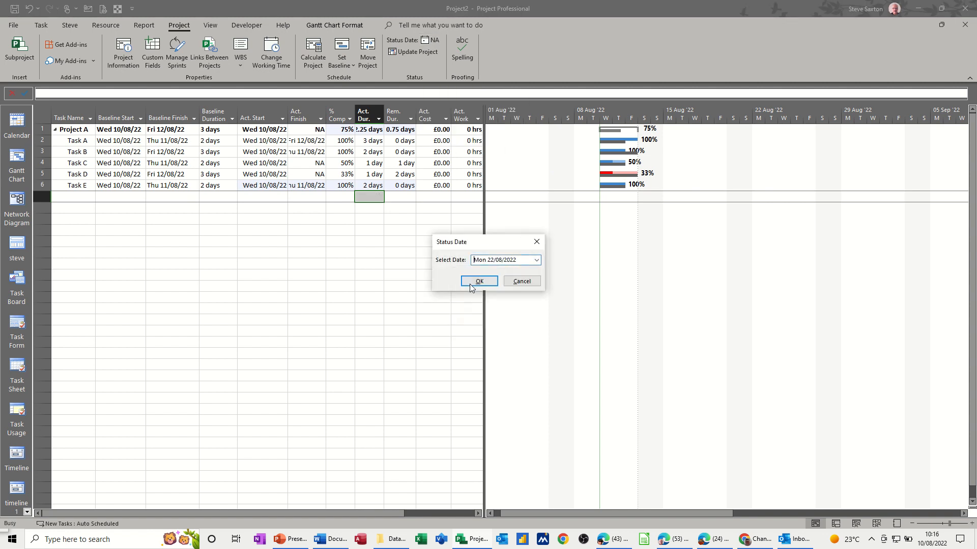
click(478, 281)
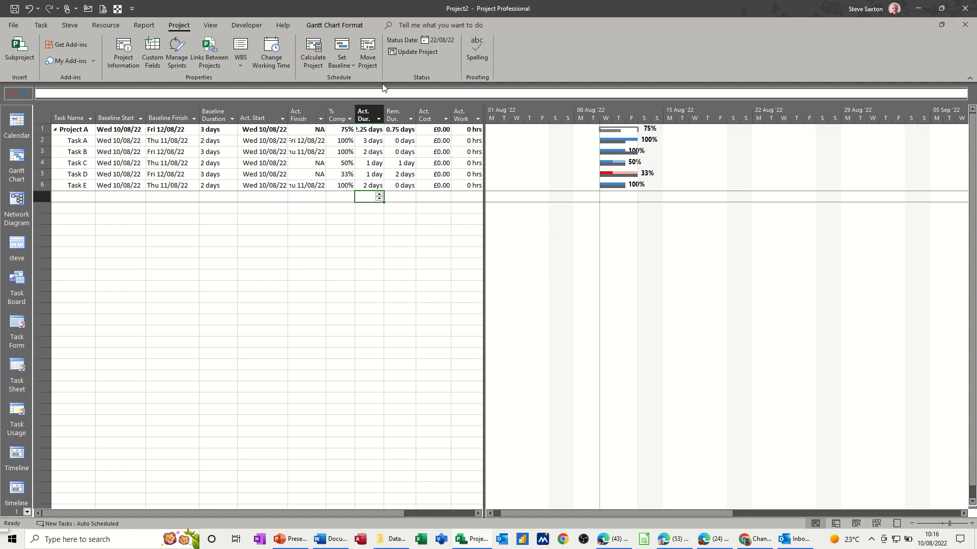
Examine the Update Project options and the Move options for Tasks A to E, including moving incomplete parts to the status date
click(427, 53)
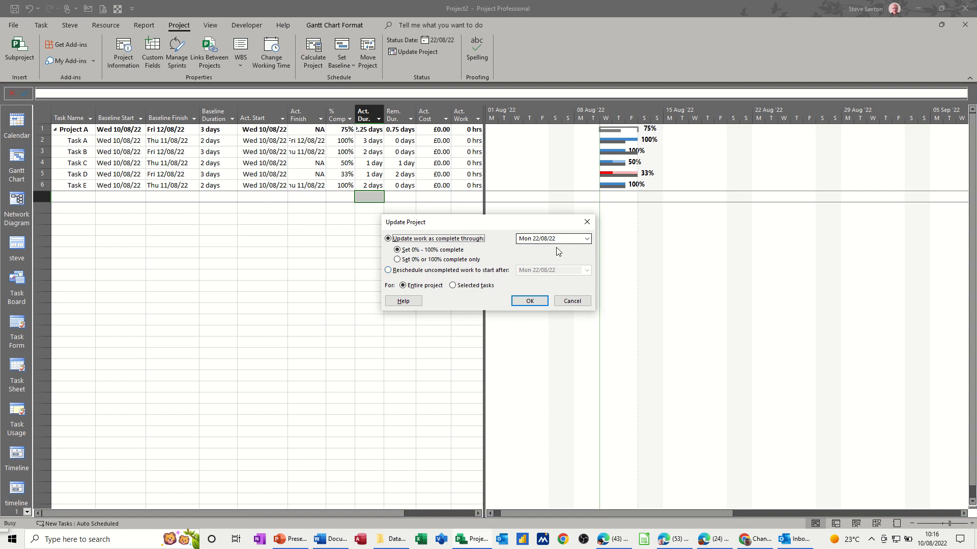
click(572, 301)
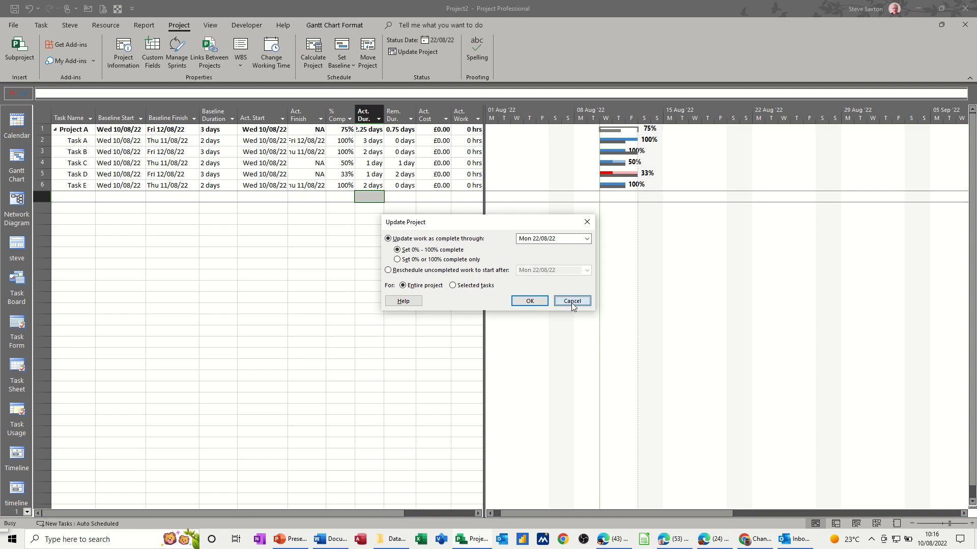
click(41, 25)
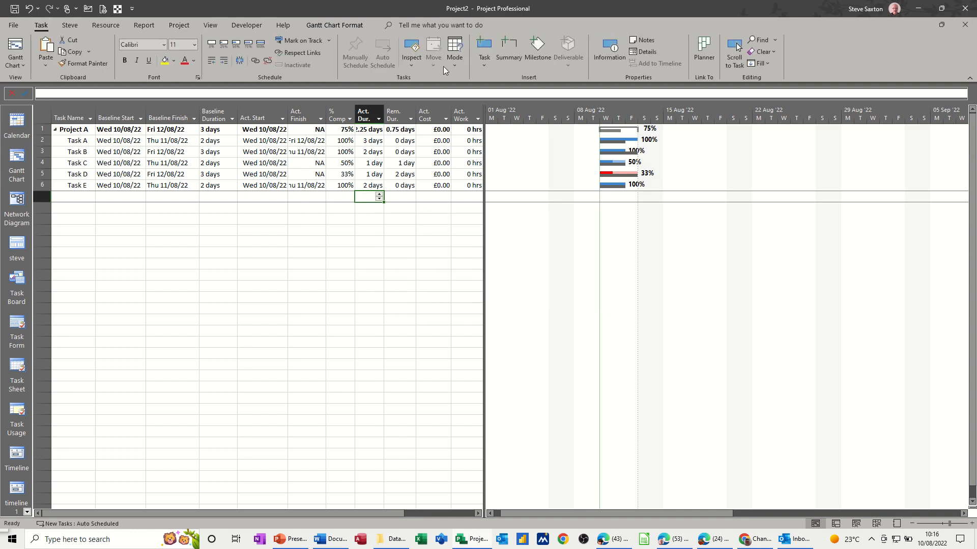
drag(162, 142, 165, 185)
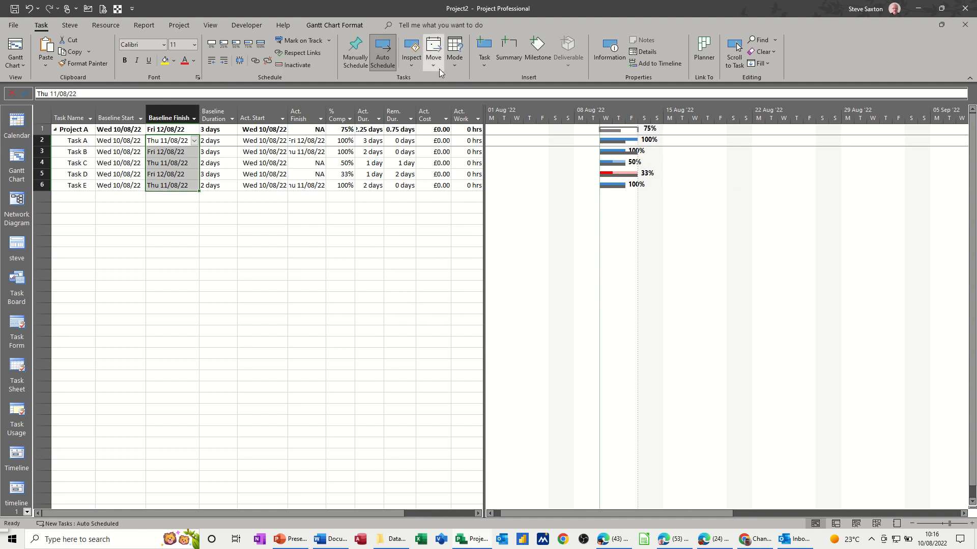
click(433, 66)
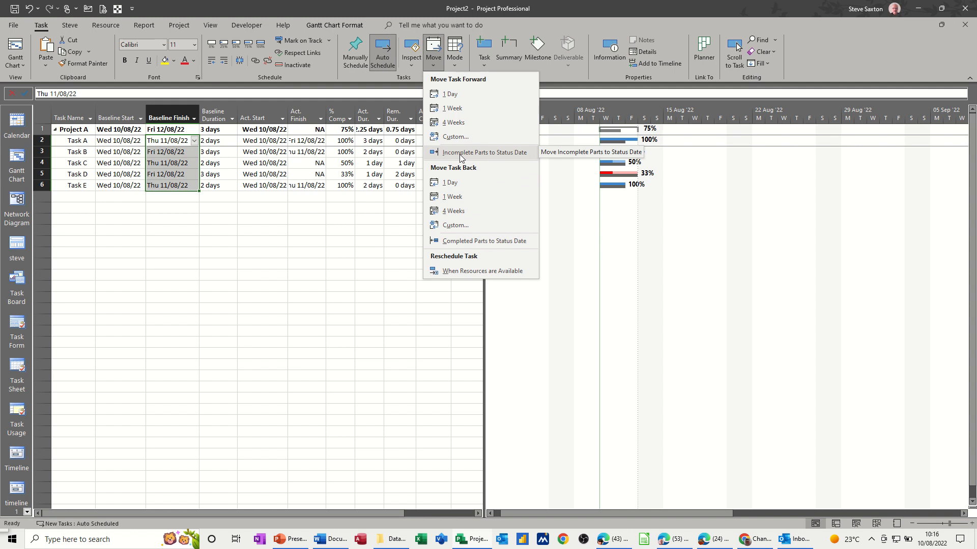
Update the entire project by rescheduling uncompleted work to start after Mon 22/08/22
click(174, 23)
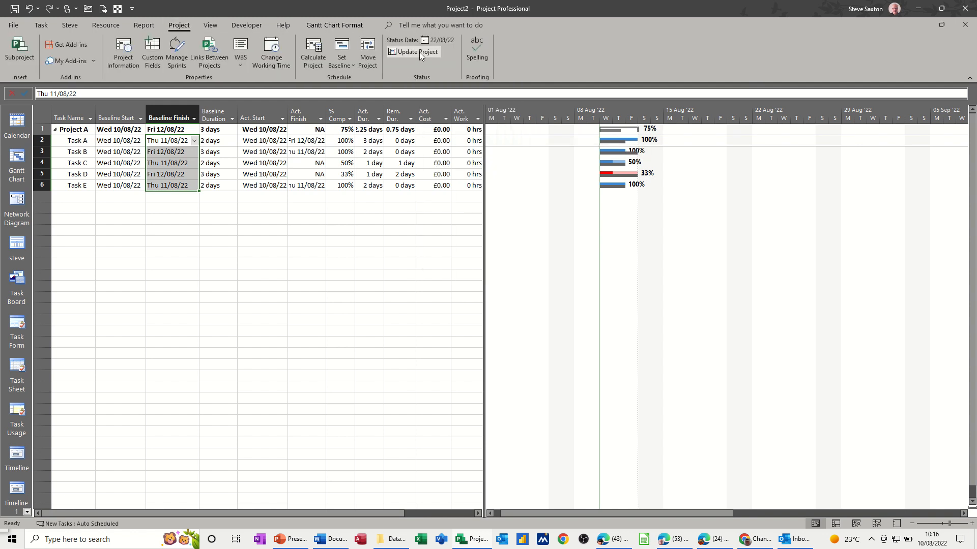
click(416, 50)
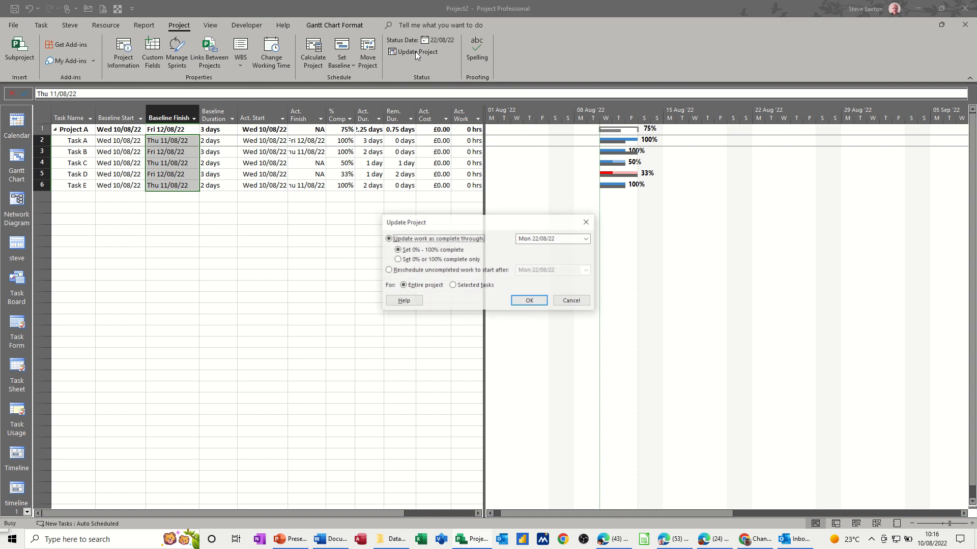
click(389, 273)
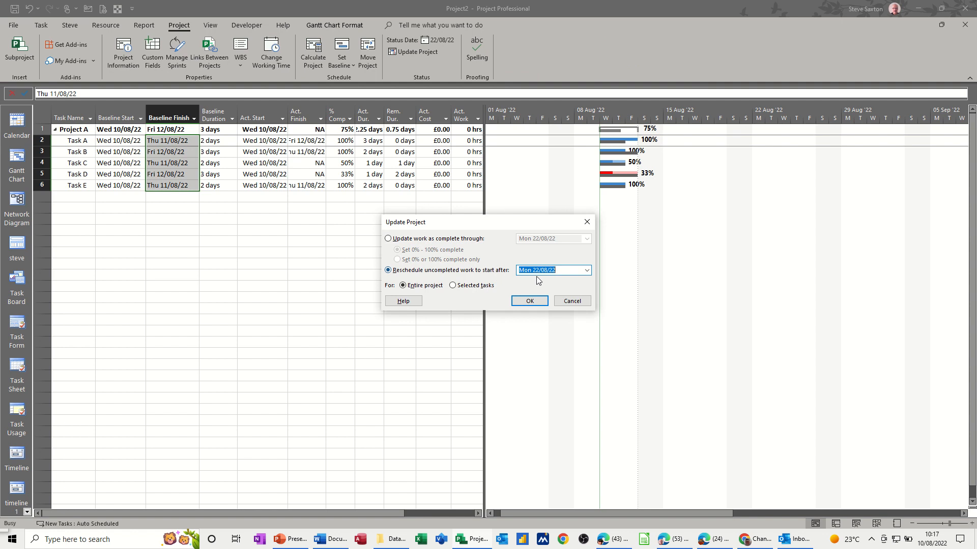
click(530, 303)
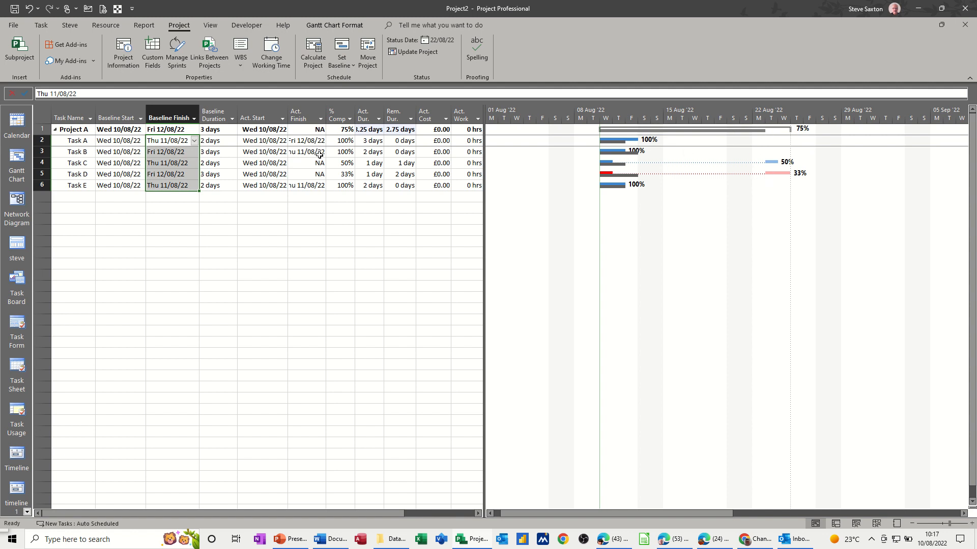
click(163, 165)
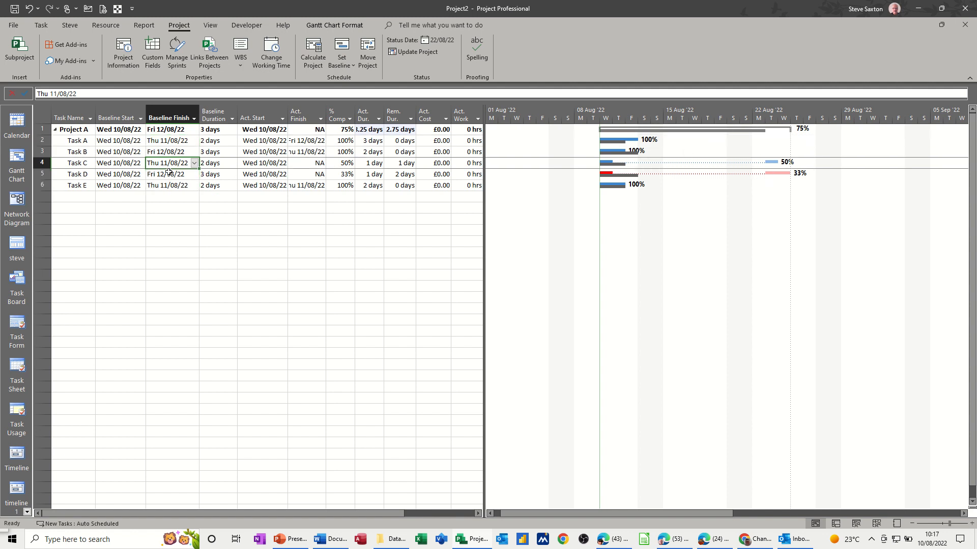